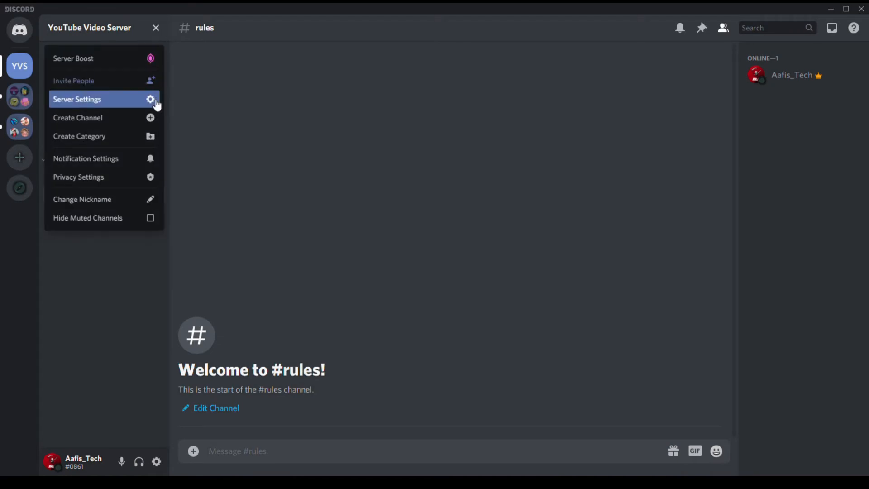
Start the Community setup in the server settings, requiring verified email and scanning media content from all members
{"action": "left_click", "coordinate": [148, 107]}
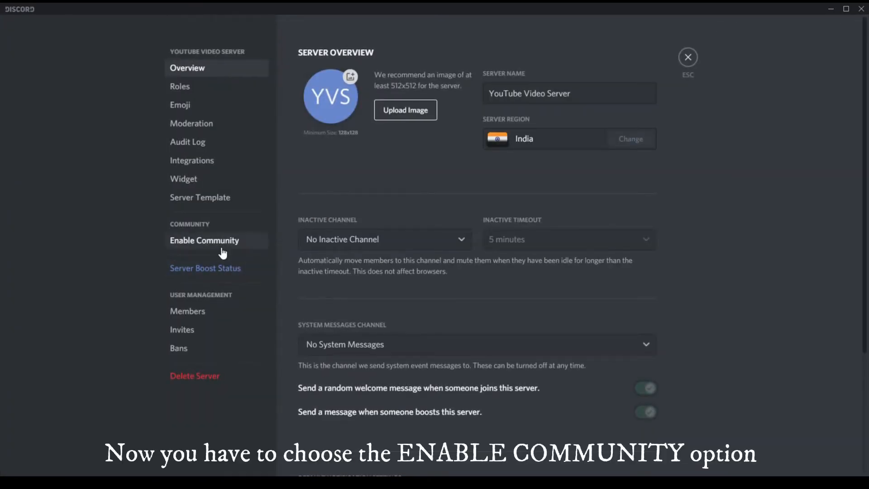
{"action": "left_click", "coordinate": [219, 243]}
{"action": "left_click", "coordinate": [477, 248]}
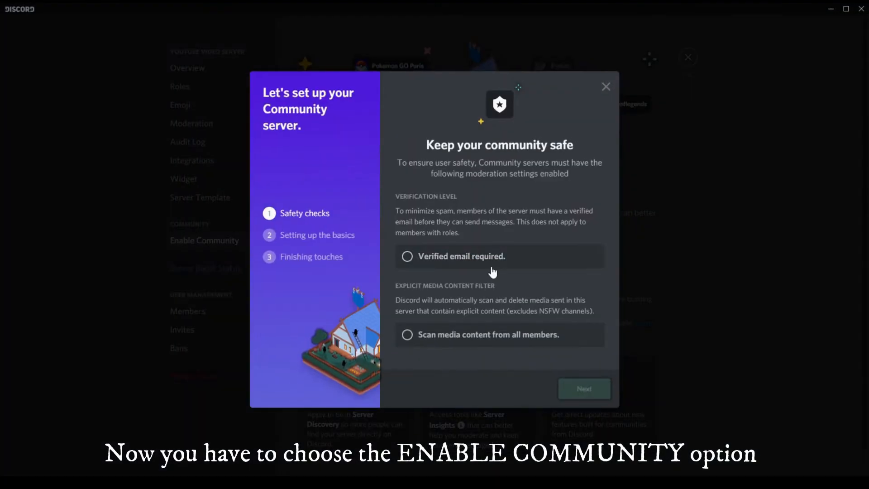
{"action": "left_click", "coordinate": [429, 268]}
{"action": "left_click", "coordinate": [413, 333]}
{"action": "left_click", "coordinate": [582, 392]}
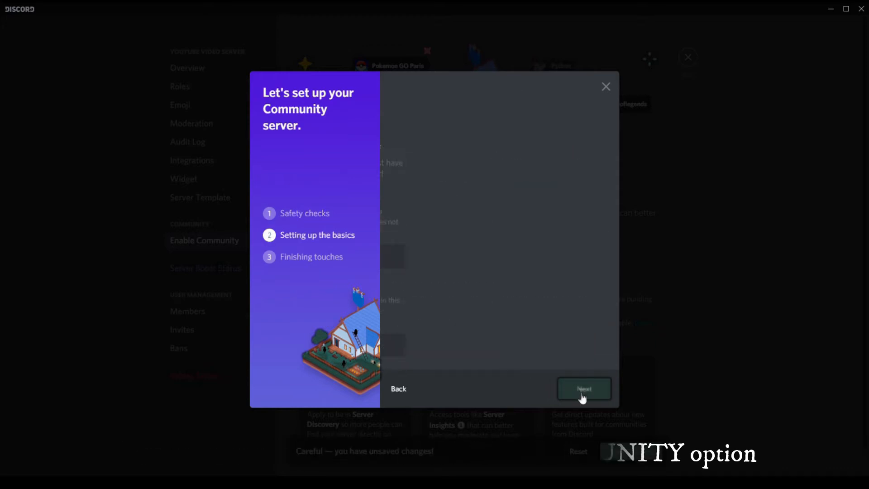
Assign #rules as the rules or guidelines channel and #announcements as the community updates channel
{"action": "left_click", "coordinate": [430, 245]}
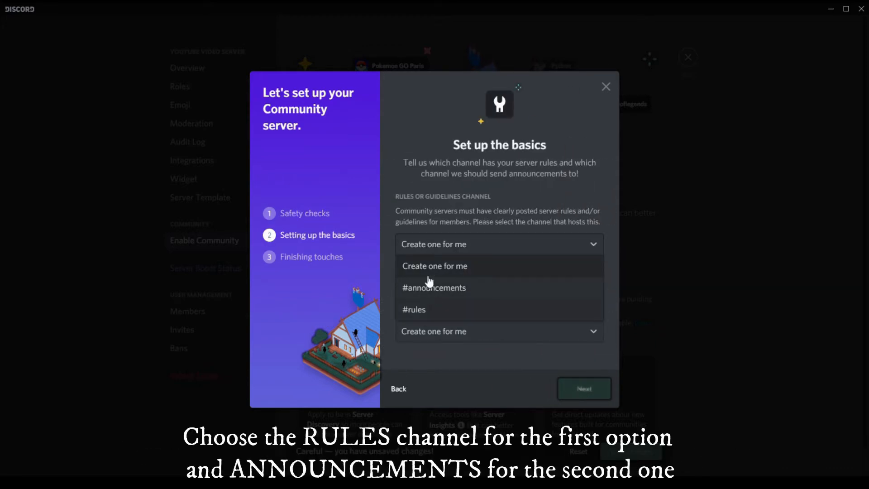
{"action": "left_click", "coordinate": [414, 309]}
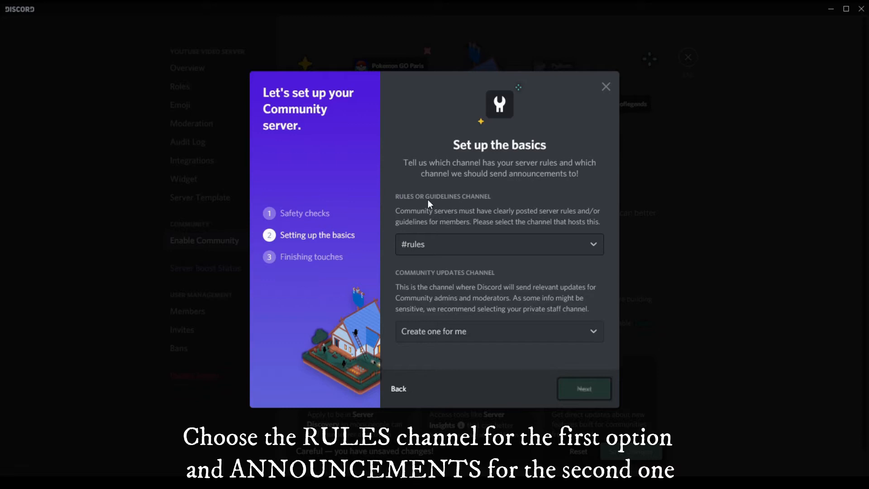
{"action": "left_click", "coordinate": [452, 335]}
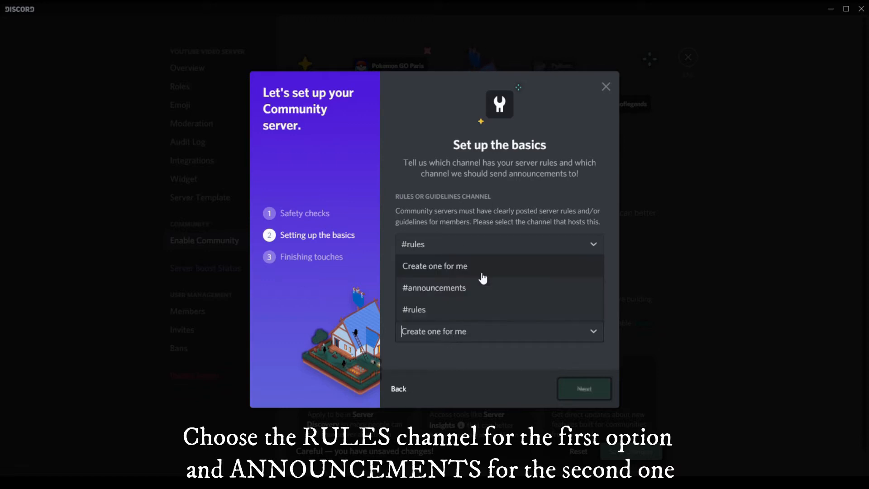
{"action": "left_click", "coordinate": [444, 288]}
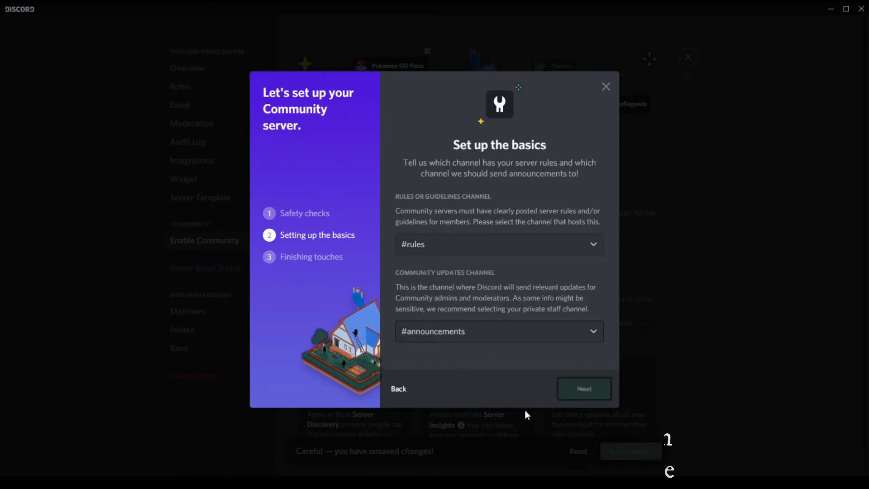
{"action": "left_click", "coordinate": [581, 390]}
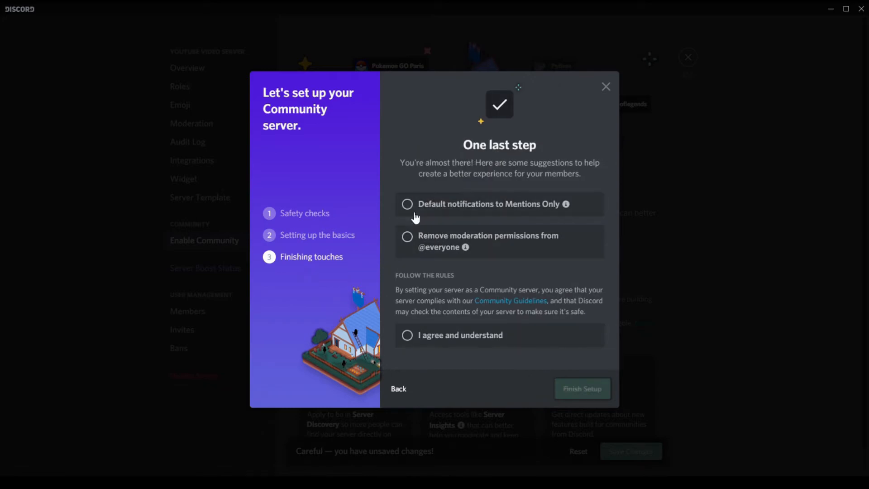
{"action": "left_click", "coordinate": [409, 205]}
{"action": "left_click", "coordinate": [409, 236]}
{"action": "left_click", "coordinate": [410, 337]}
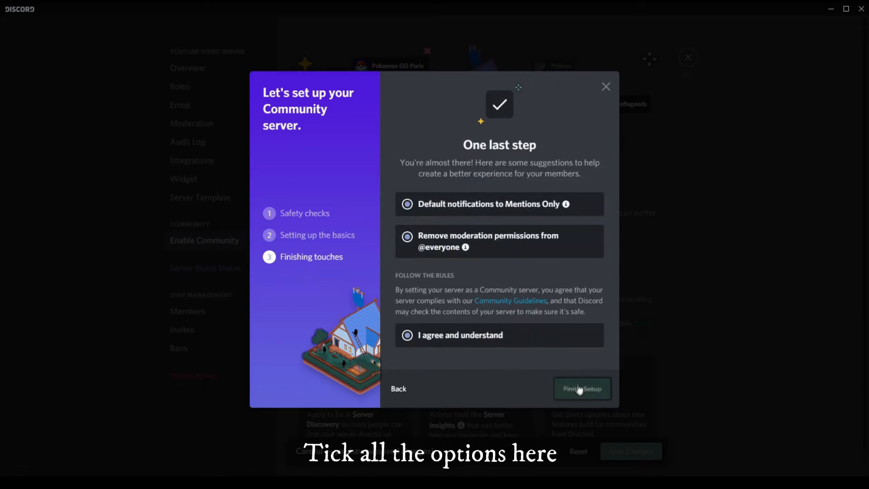
{"action": "left_click", "coordinate": [578, 389]}
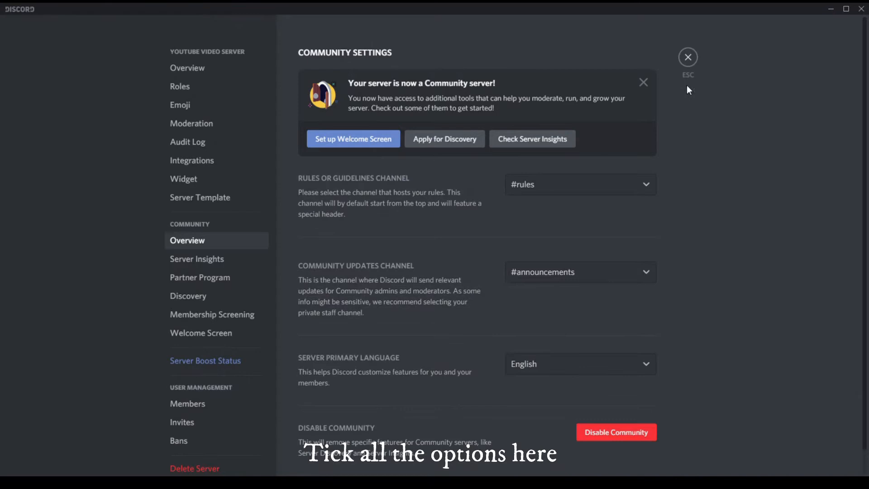
{"action": "left_click", "coordinate": [688, 58]}
Convert the announcements channel into an Announcement Channel and save the change
{"action": "left_click", "coordinate": [101, 174]}
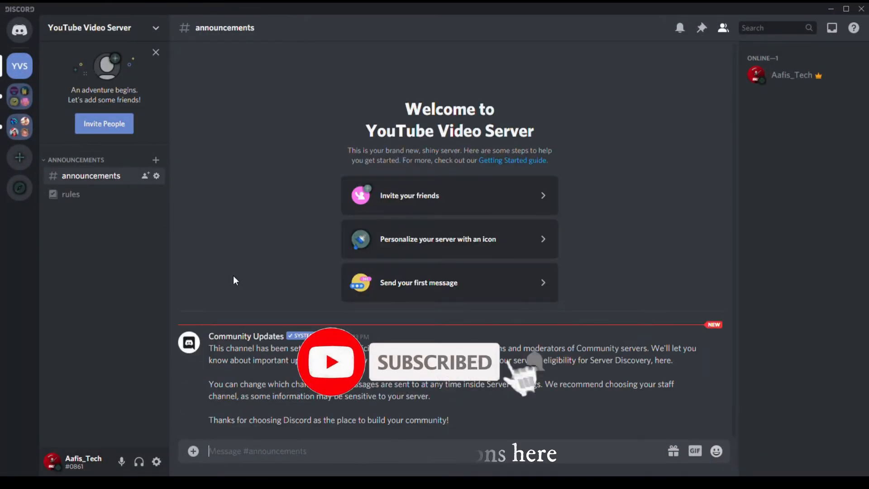
{"action": "left_click_drag", "start_coordinate": [212, 348], "coordinate": [485, 426]}
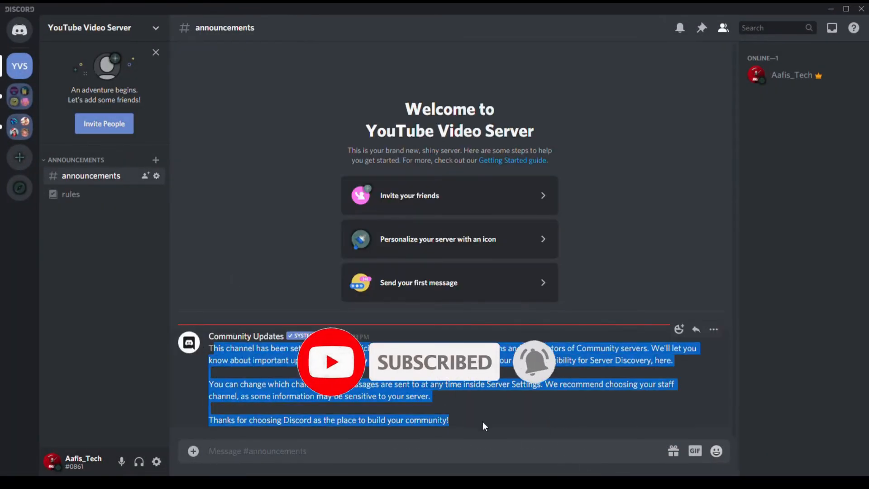
{"action": "left_click", "coordinate": [368, 388]}
{"action": "left_click", "coordinate": [157, 176]}
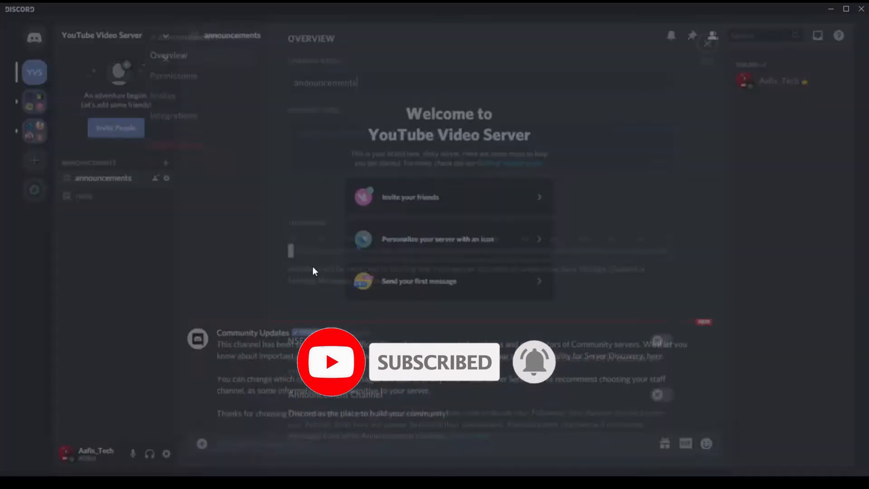
{"action": "left_click", "coordinate": [642, 382]}
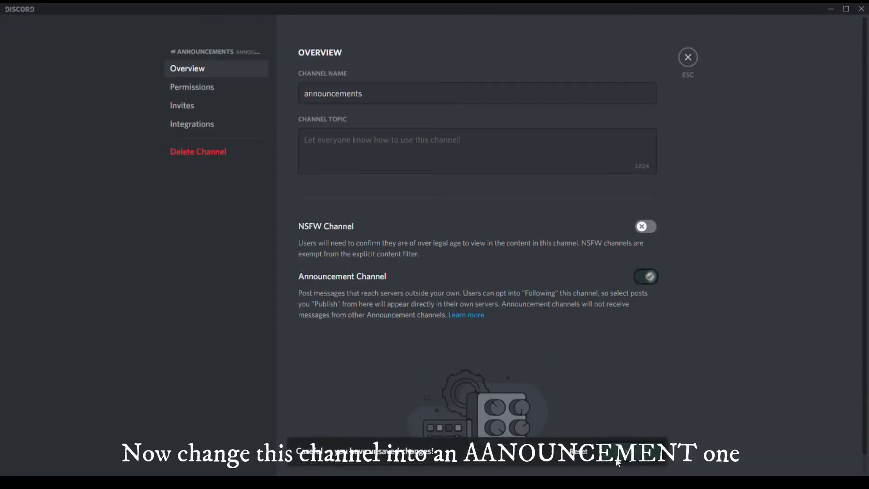
{"action": "left_click", "coordinate": [638, 436]}
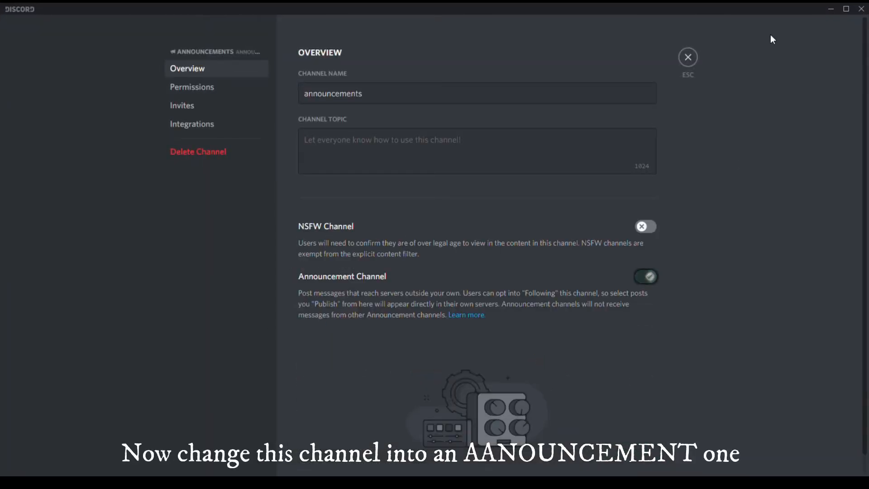
{"action": "left_click", "coordinate": [683, 66]}
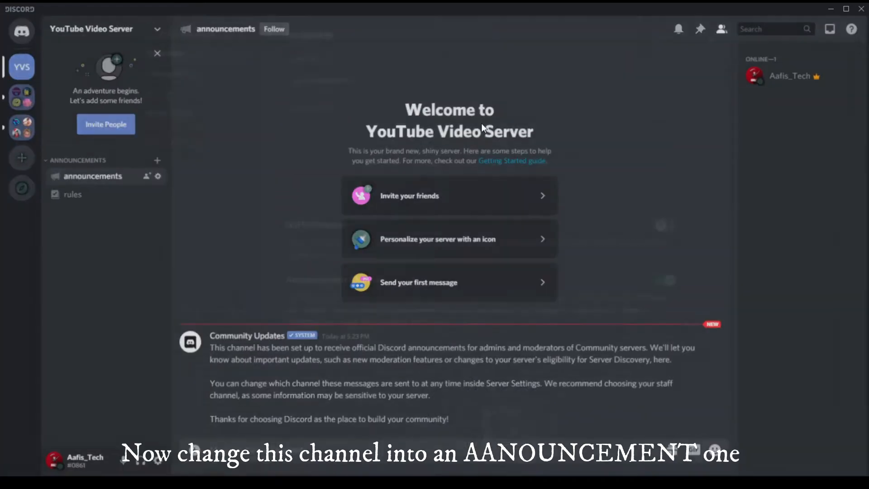
Create an announcement channel named welcome in the Announcements category
{"action": "left_click", "coordinate": [157, 160]}
{"action": "left_click", "coordinate": [396, 235]}
{"action": "left_click", "coordinate": [364, 266]}
{"action": "type", "text": "welcome"}
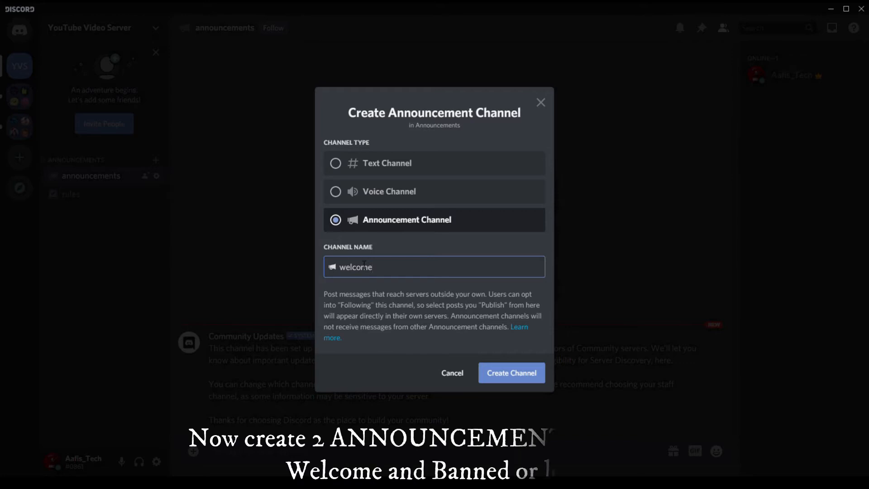
{"action": "key", "text": "Return"}
Create a banned-or-left text channel in the Announcements category and convert it into an Announcement Channel
{"action": "left_click", "coordinate": [156, 161]}
{"action": "type", "text": "banned-or-left-"}
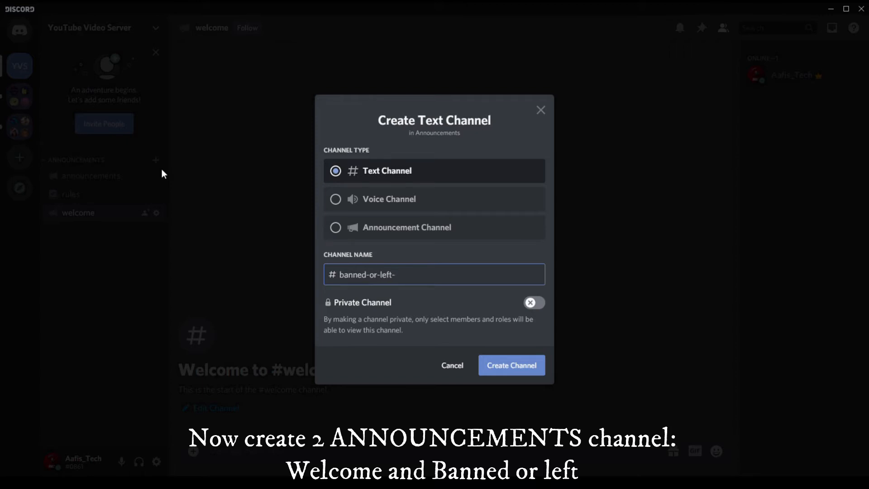
{"action": "key", "text": "Return"}
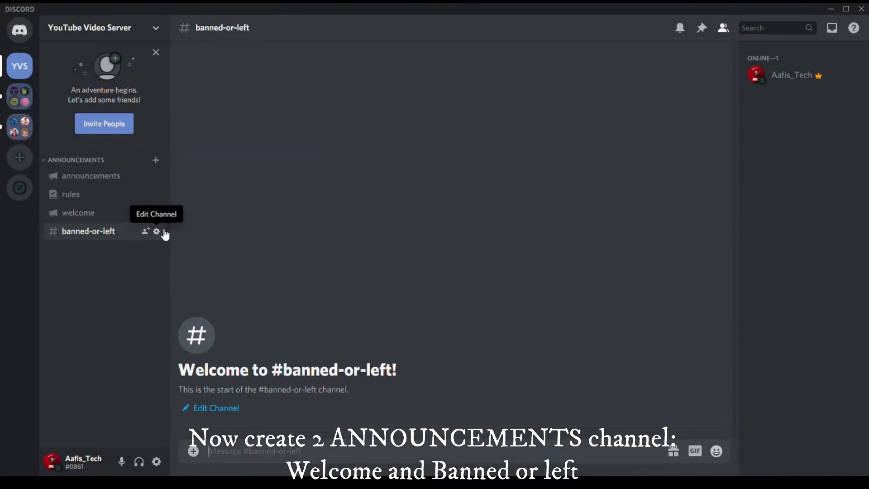
{"action": "left_click", "coordinate": [155, 230]}
{"action": "left_click", "coordinate": [645, 384]}
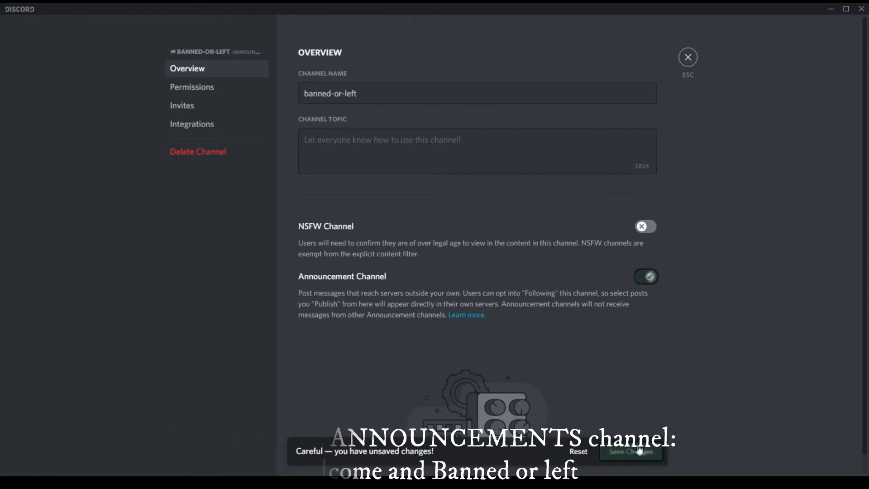
{"action": "left_click", "coordinate": [695, 55]}
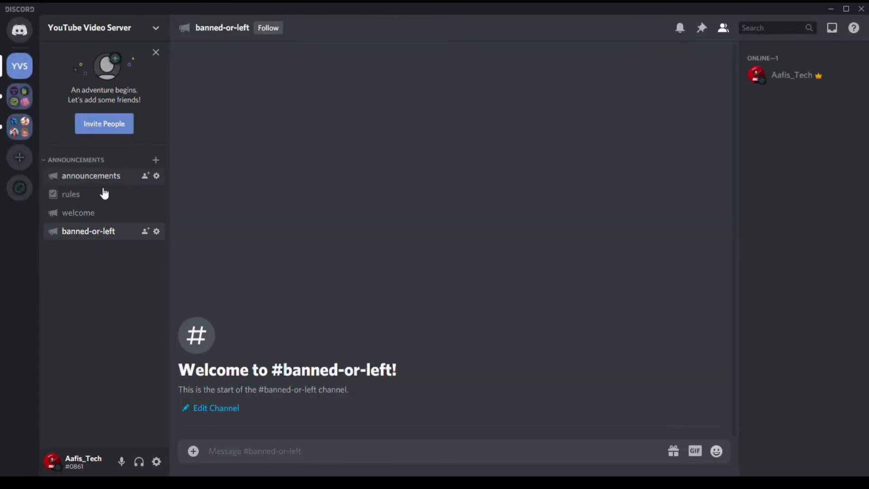
Reorder the Announcements category so that welcome and banned-or-left sit between announcements and rules
{"action": "left_click_drag", "start_coordinate": [82, 234], "coordinate": [77, 190]}
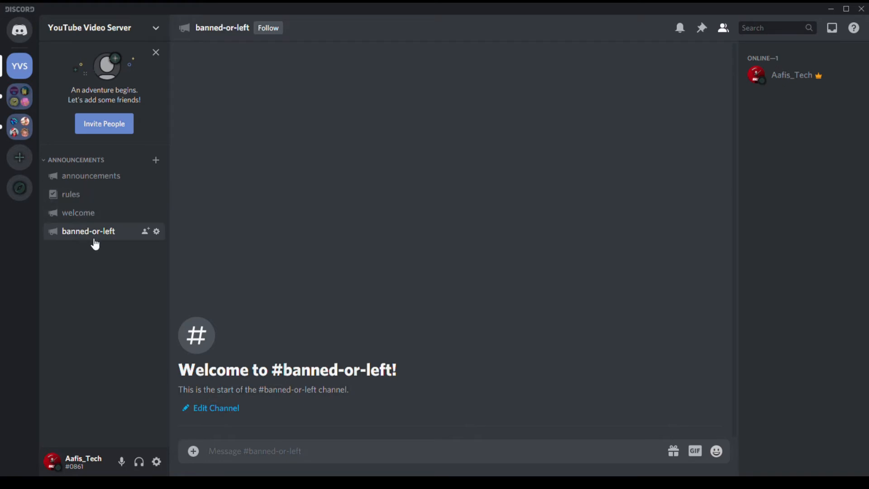
{"action": "left_click_drag", "start_coordinate": [88, 235], "coordinate": [78, 192]}
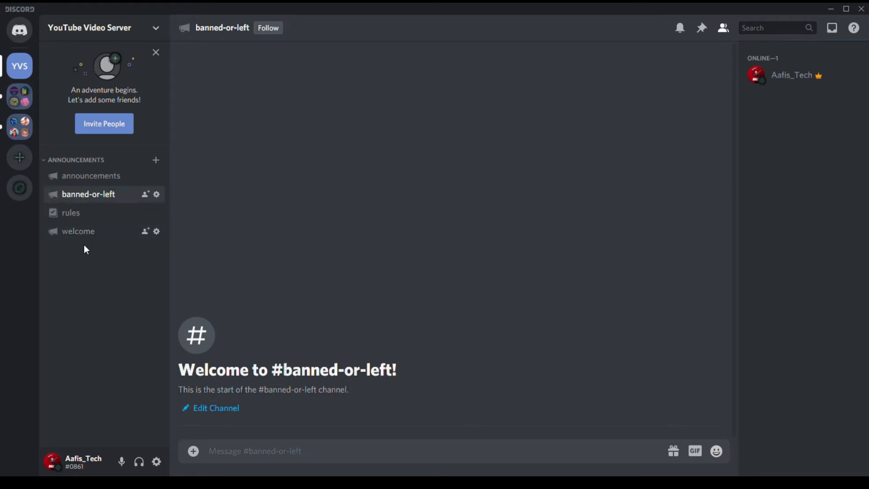
Create a new non-private category named General
{"action": "right_click", "coordinate": [101, 294]}
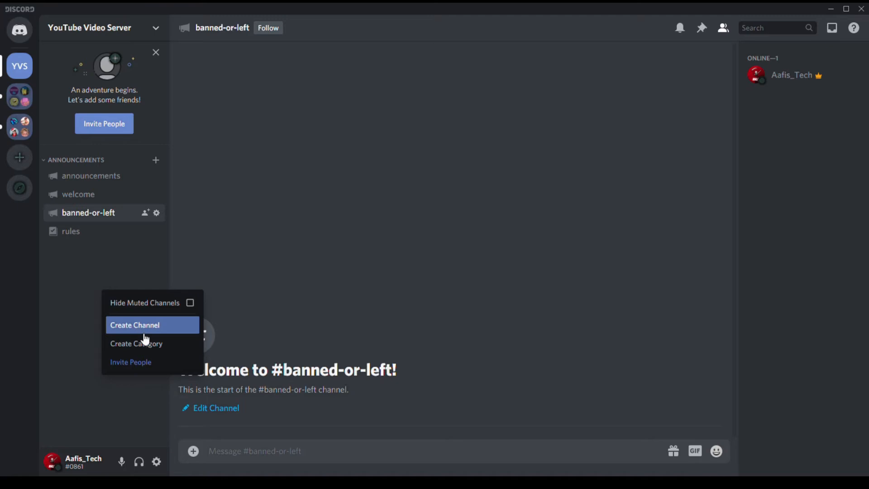
{"action": "left_click", "coordinate": [167, 349]}
{"action": "type", "text": "G"}
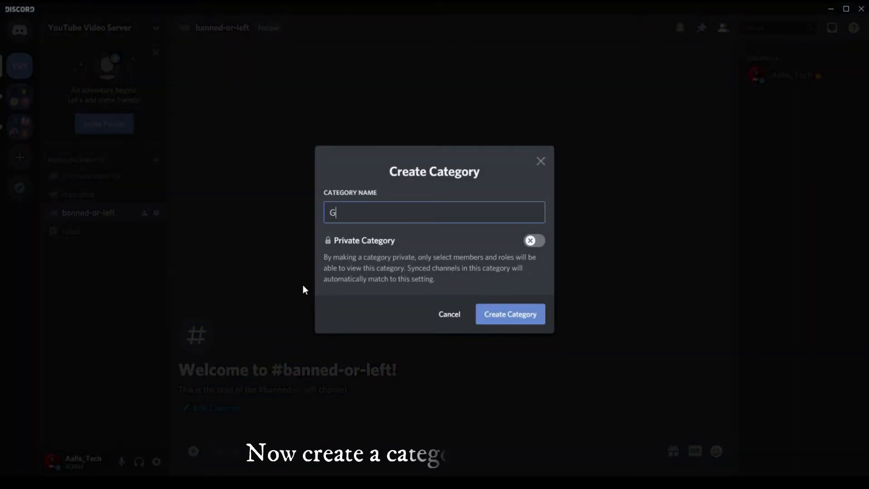
{"action": "type", "text": "eneral"}
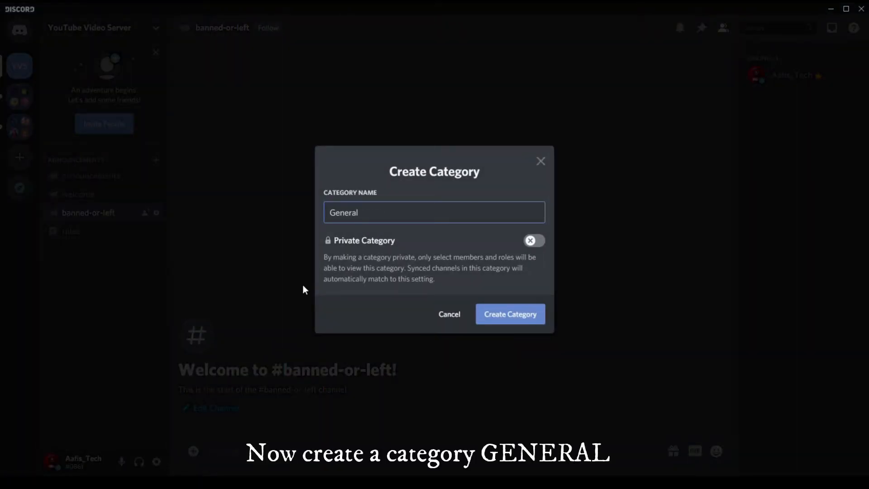
{"action": "left_click", "coordinate": [539, 319]}
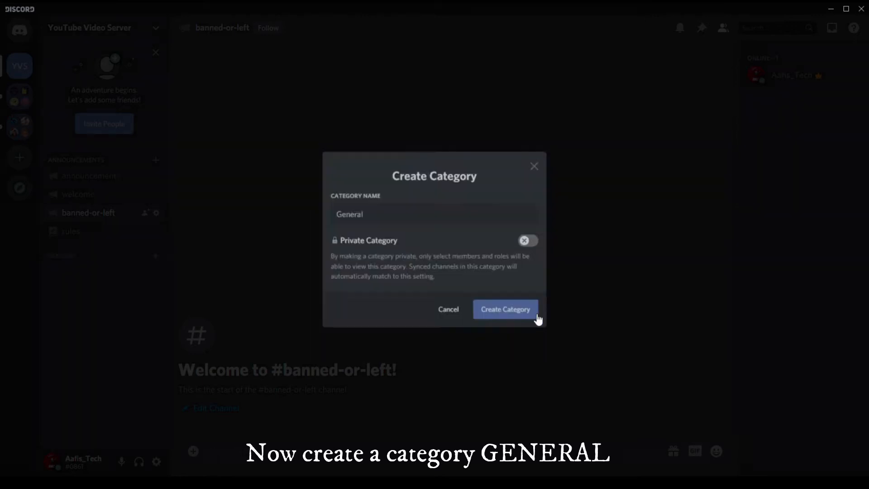
Create a text channel named general-talk in the General category
{"action": "left_click", "coordinate": [157, 255]}
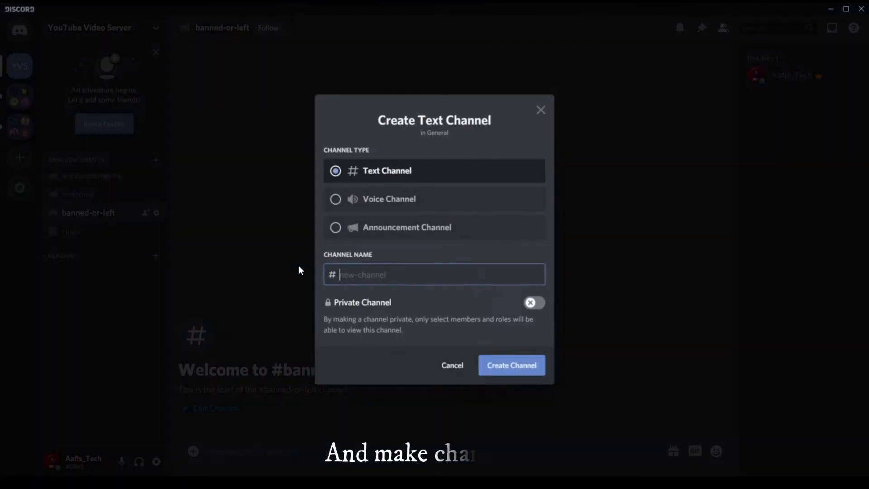
{"action": "type", "text": "general-talk-"}
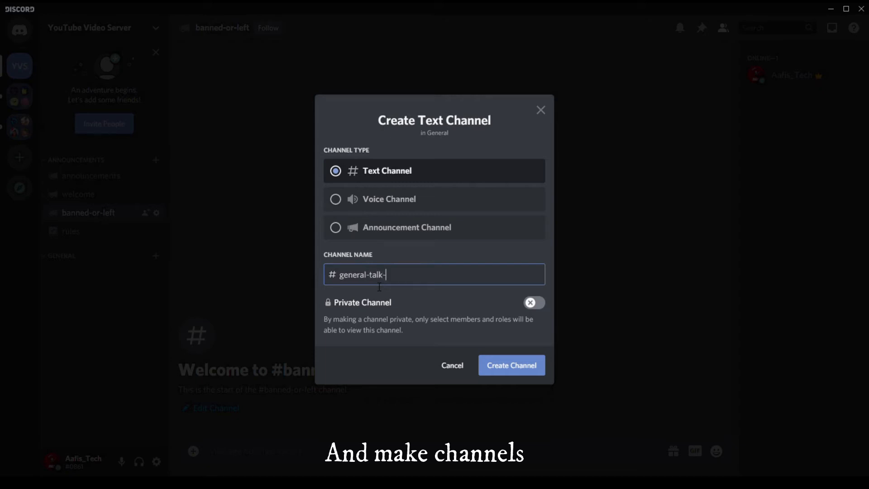
{"action": "key", "text": "Return"}
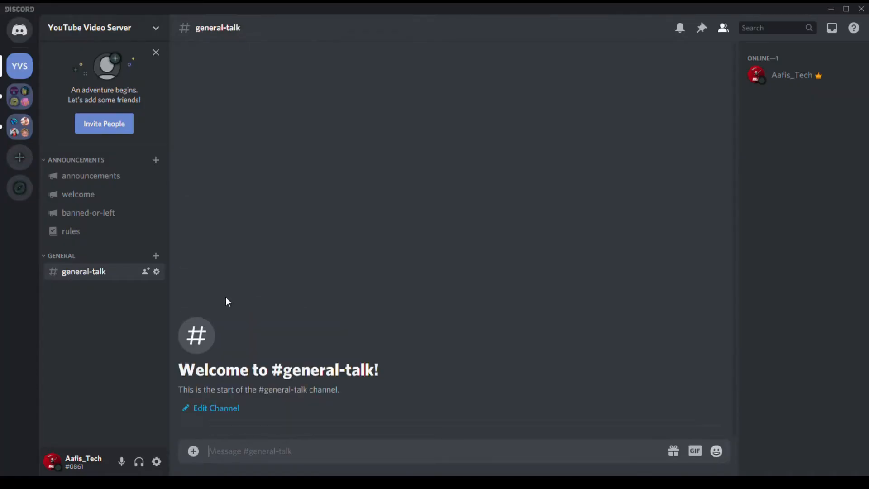
Add a text channel named suggestions to the General category
{"action": "left_click", "coordinate": [156, 257]}
{"action": "type", "text": "suggest"}
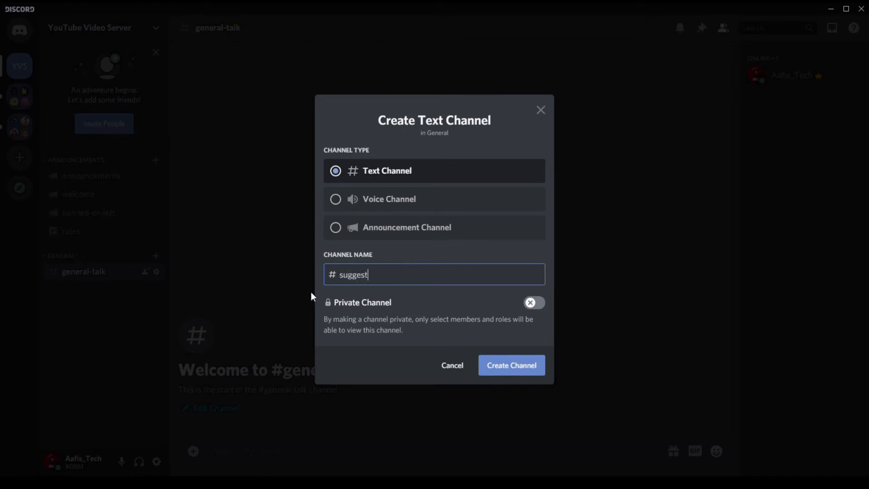
{"action": "type", "text": "ions"}
{"action": "key", "text": "Return"}
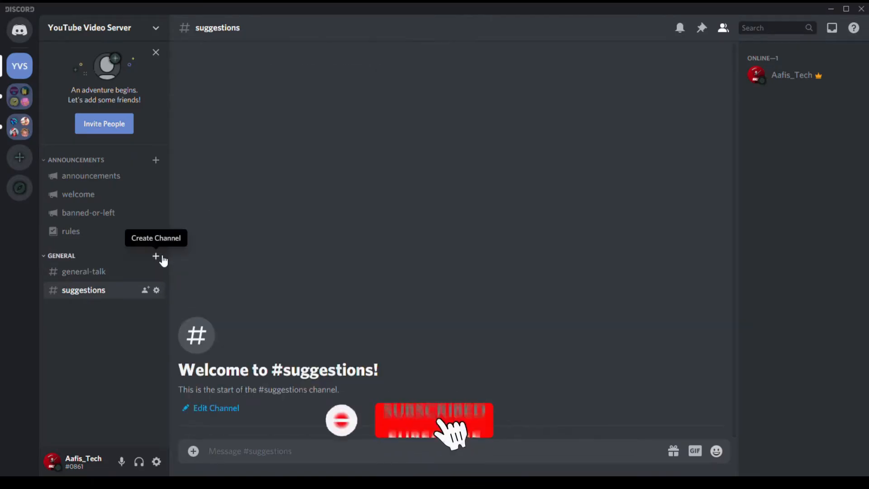
Add a text channel named self-promotion to the General category
{"action": "left_click", "coordinate": [163, 258]}
{"action": "type", "text": "self-promotio"}
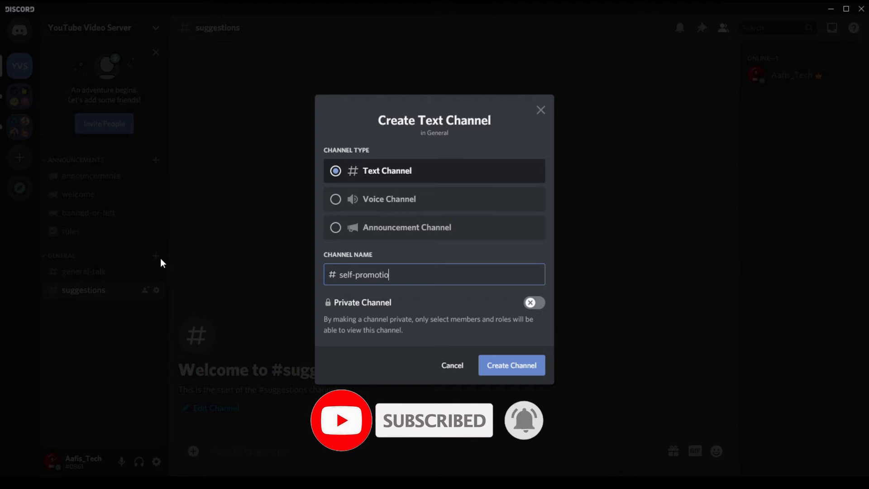
{"action": "type", "text": "n-"}
{"action": "key", "text": "Return"}
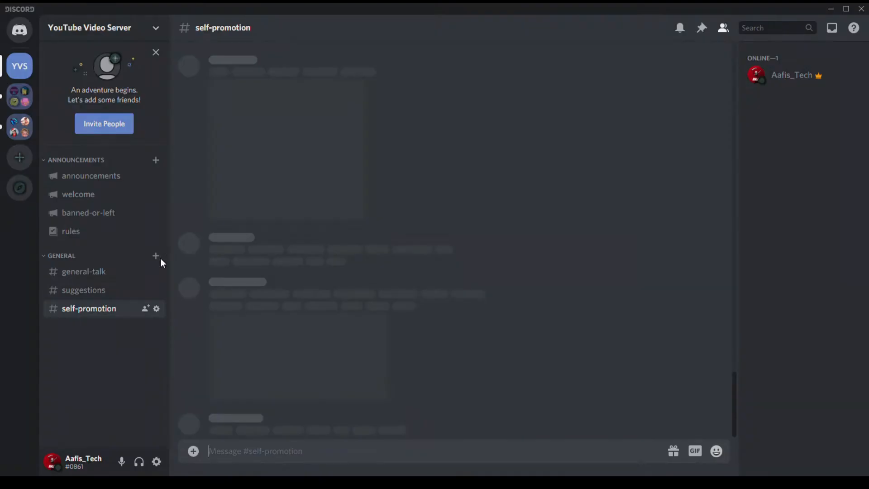
Create a new non-private category named Memes below the General category
{"action": "right_click", "coordinate": [111, 387]}
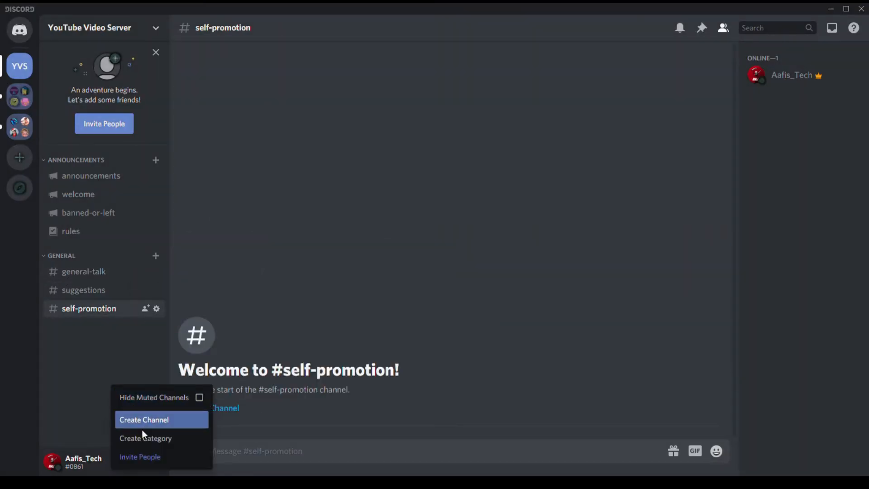
{"action": "left_click", "coordinate": [146, 441]}
{"action": "type", "text": "Memes"}
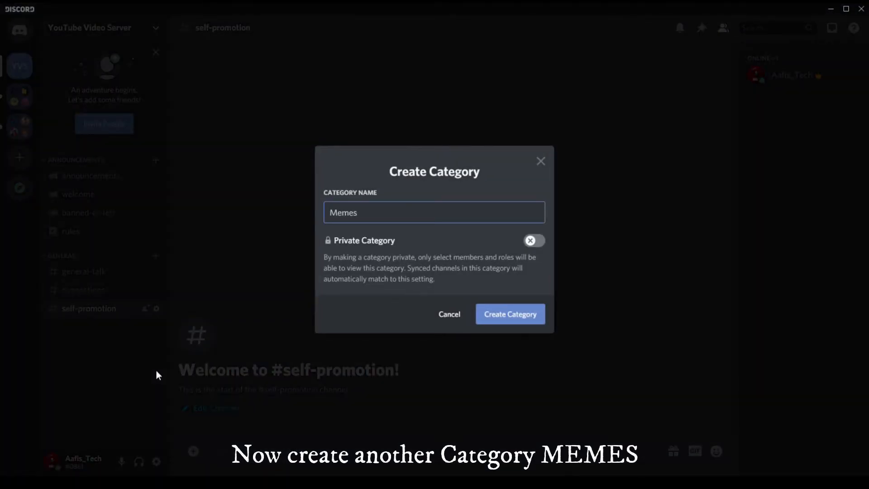
{"action": "key", "text": "Return"}
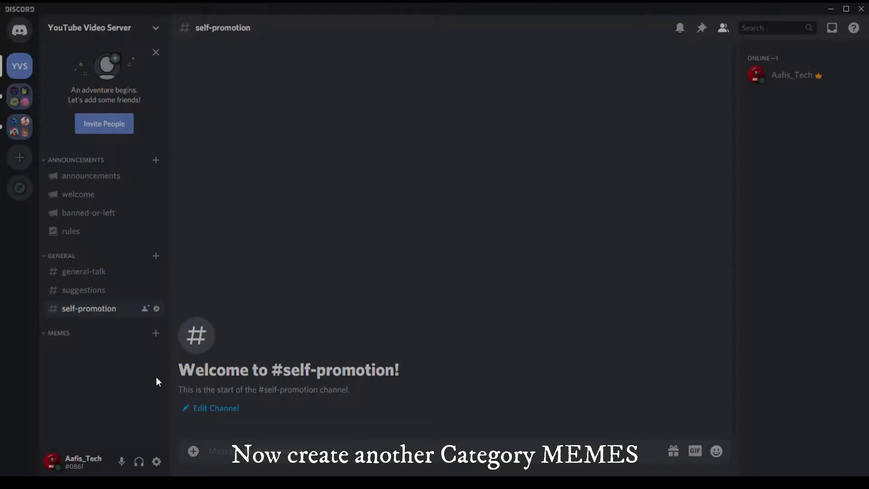
Add text channels named memes and meme-talks to the Memes category
{"action": "left_click", "coordinate": [156, 334]}
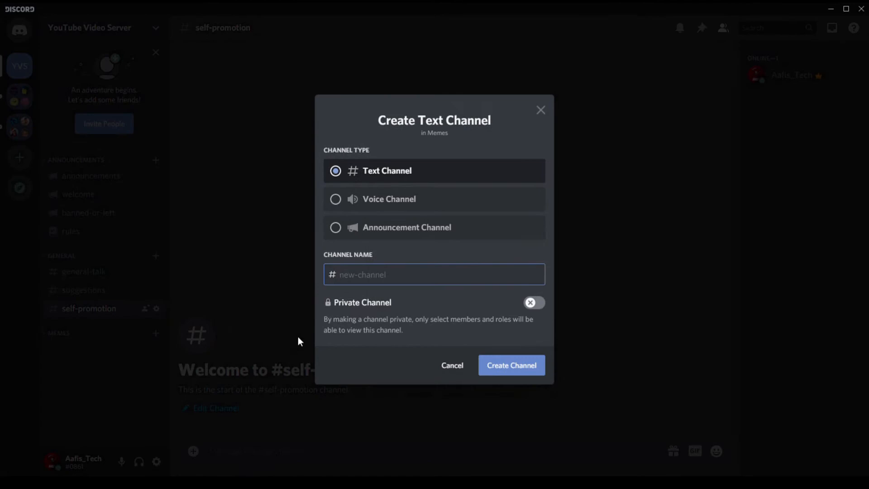
{"action": "type", "text": "m"}
{"action": "key", "text": "BackSpace"}
{"action": "type", "text": "meme-talks"}
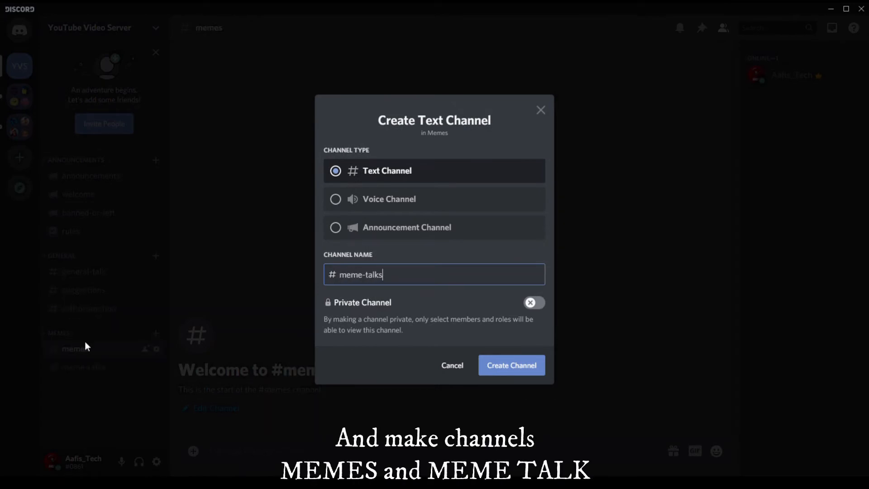
{"action": "key", "text": "Return"}
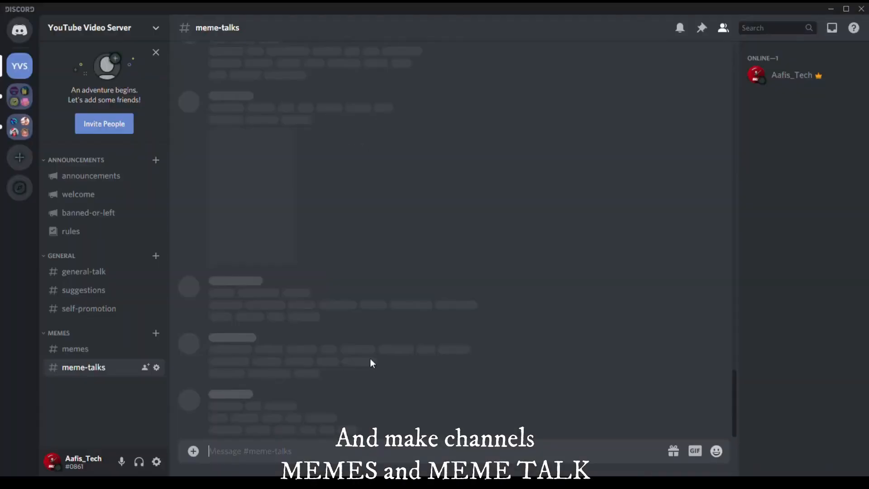
Create a new non-private category named Voice Channels
{"action": "right_click", "coordinate": [105, 405]}
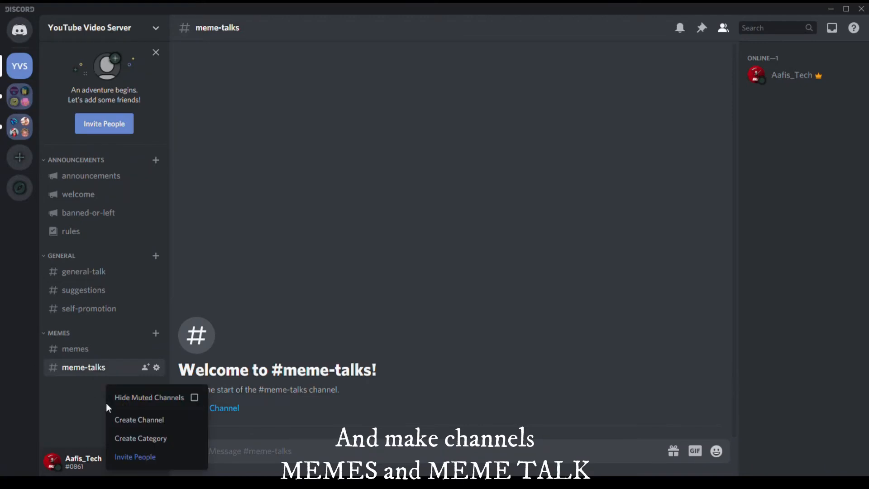
{"action": "left_click", "coordinate": [170, 442]}
{"action": "type", "text": "Voice Ch"}
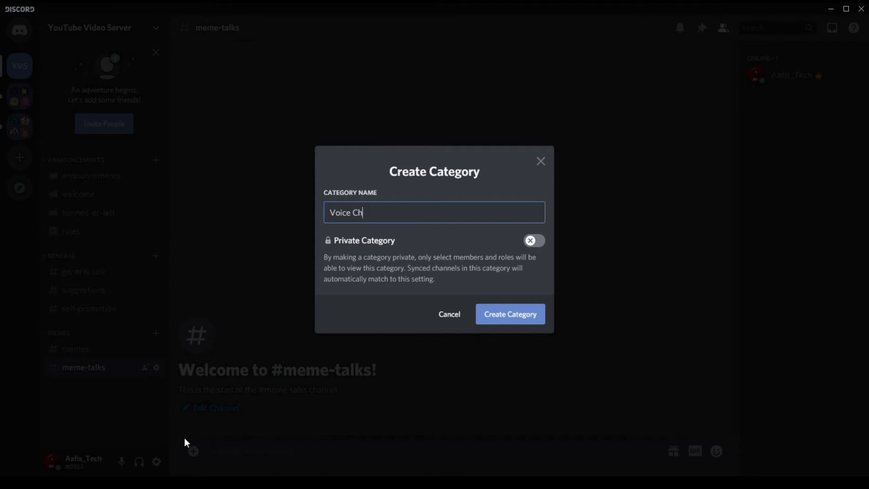
{"action": "type", "text": "ann"}
{"action": "key", "text": "BackSpace"}
{"action": "key", "text": "BackSpace"}
{"action": "type", "text": "annels"}
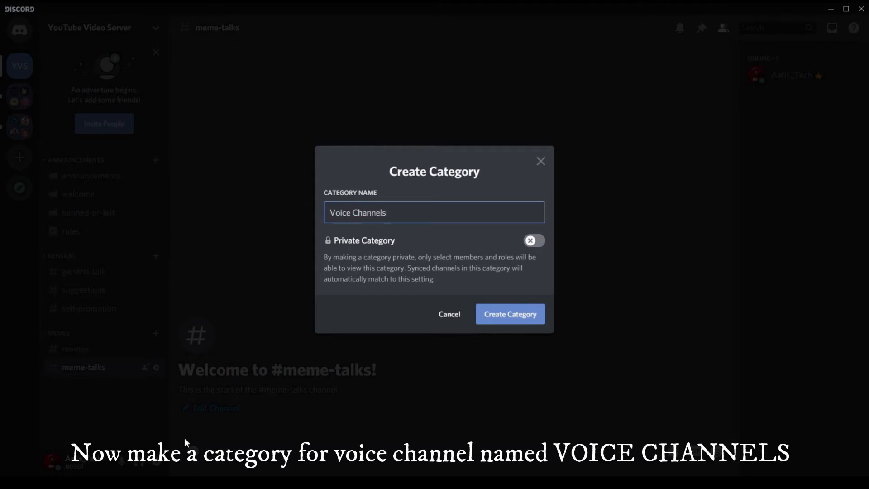
{"action": "key", "text": "Return"}
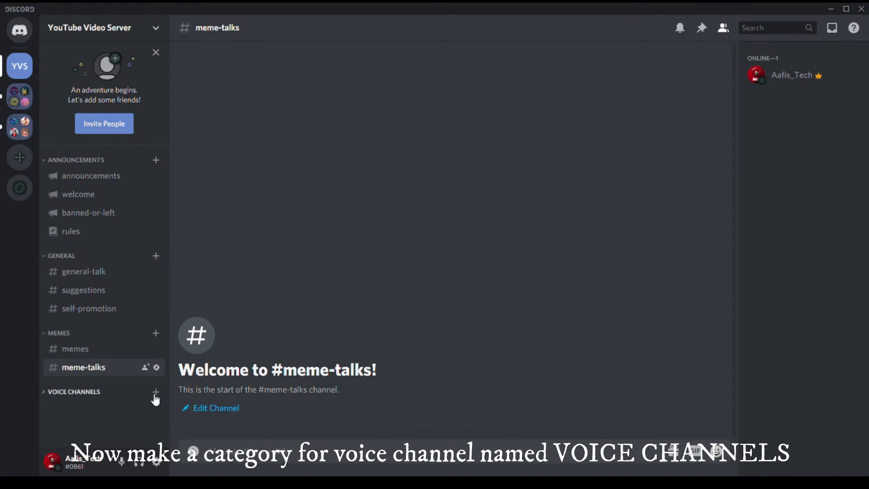
Create a non-private voice channel named Public 1 in the Voice Channels category
{"action": "left_click", "coordinate": [155, 392]}
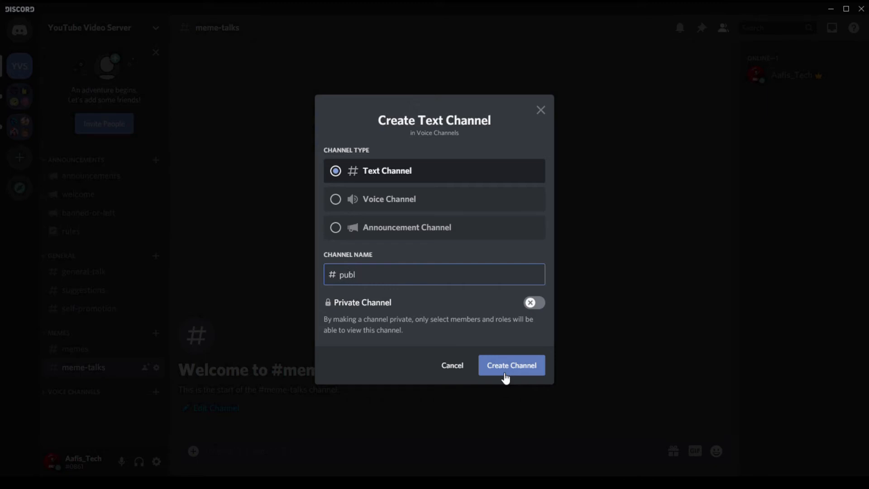
{"action": "key", "text": "BackSpace"}
{"action": "key", "text": "BackSpace"}
{"action": "key", "text": "BackSpace"}
{"action": "key", "text": "BackSpace"}
{"action": "left_click", "coordinate": [466, 200]}
{"action": "left_click", "coordinate": [439, 277]}
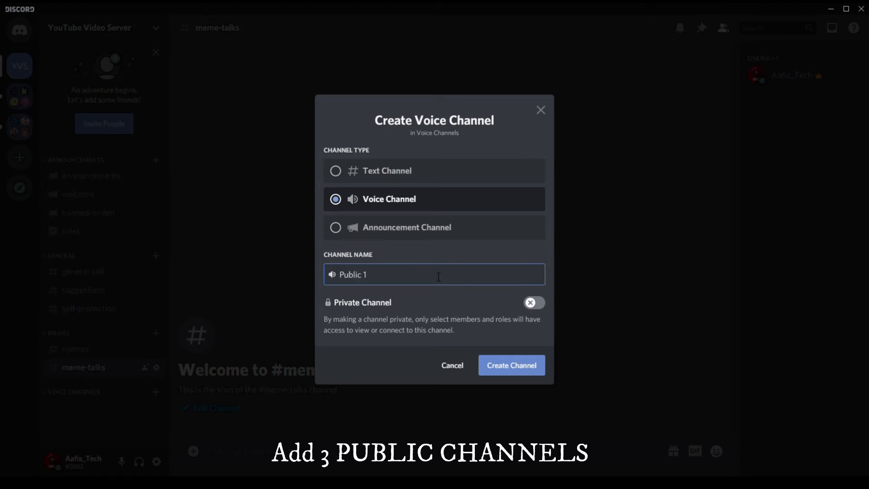
{"action": "type", "text": "Public 1"}
{"action": "key", "text": "Return"}
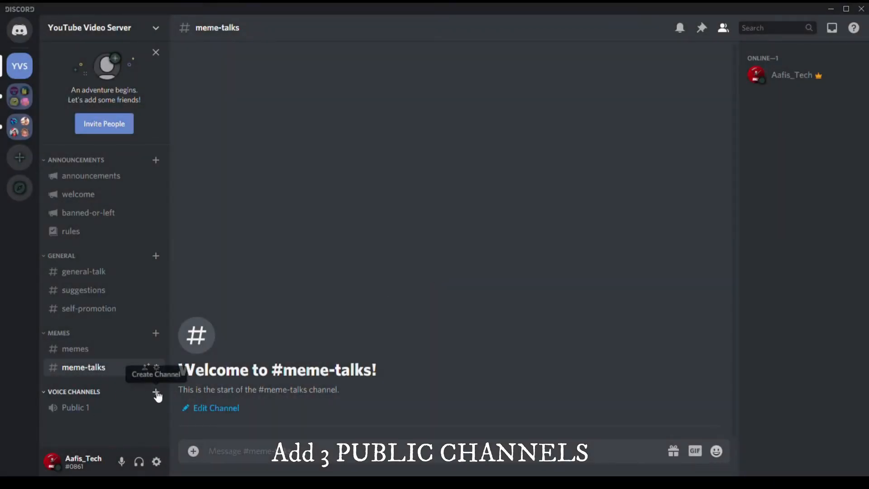
Add a second voice channel named Public 2 to the Voice Channels category
{"action": "left_click", "coordinate": [157, 392]}
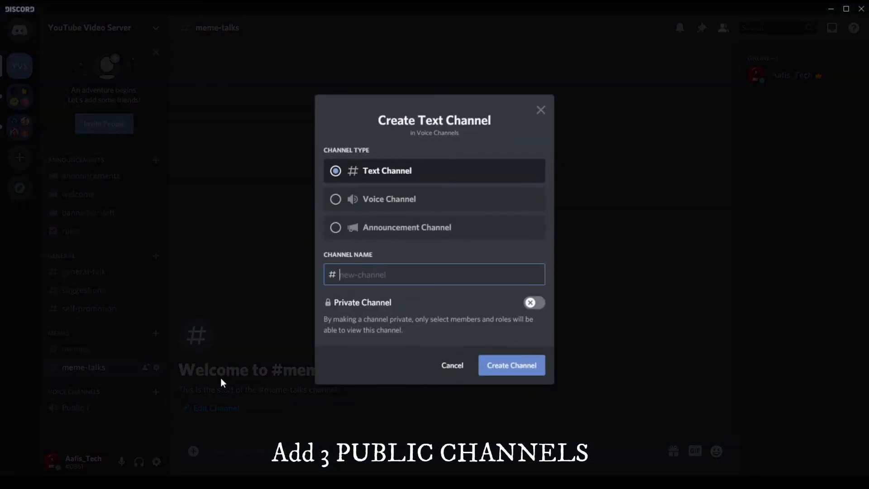
{"action": "left_click", "coordinate": [369, 198]}
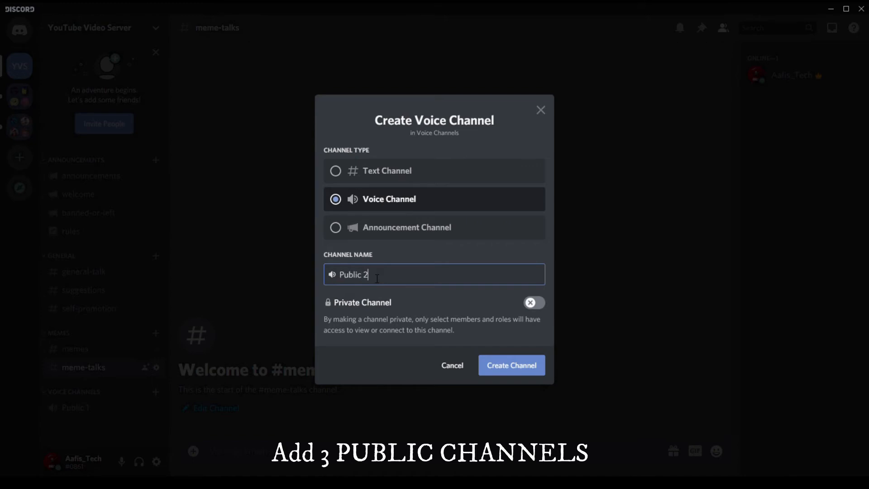
{"action": "key", "text": "Return"}
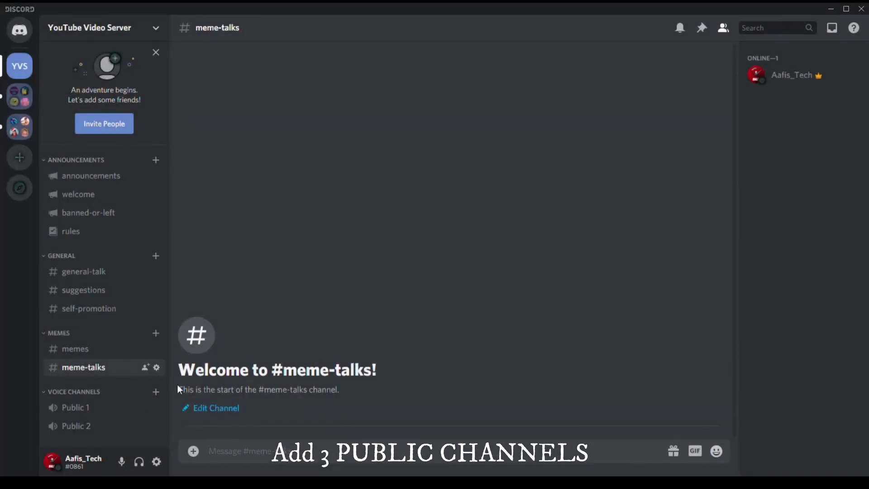
Add a third voice channel named Public 3 to the Voice Channels category
{"action": "left_click", "coordinate": [156, 392]}
{"action": "left_click", "coordinate": [368, 200]}
{"action": "left_click", "coordinate": [362, 284]}
{"action": "type", "text": "Public 3"}
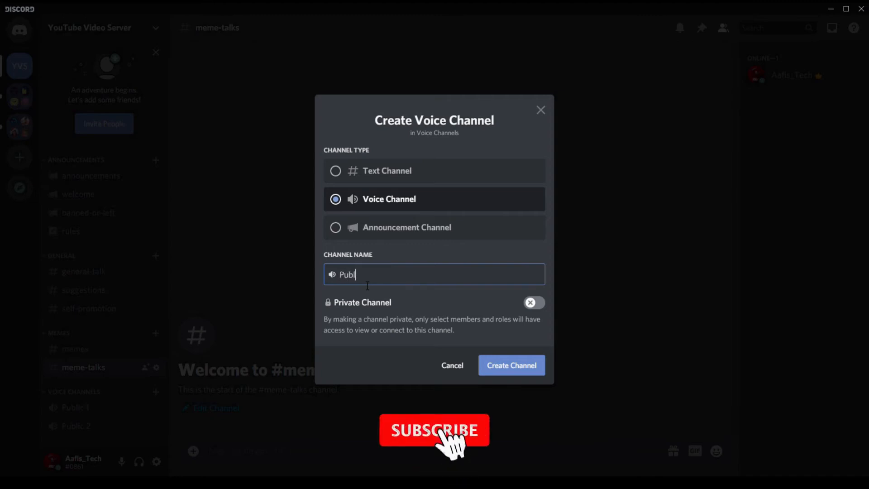
{"action": "key", "text": "Return"}
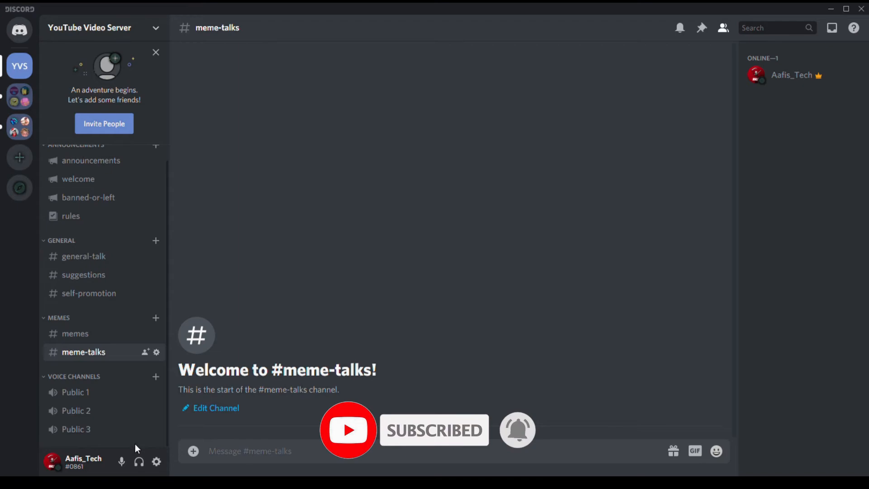
Create a new non-private category named Gaming
{"action": "right_click", "coordinate": [135, 444]}
{"action": "left_click", "coordinate": [190, 444]}
{"action": "type", "text": "Gaming"}
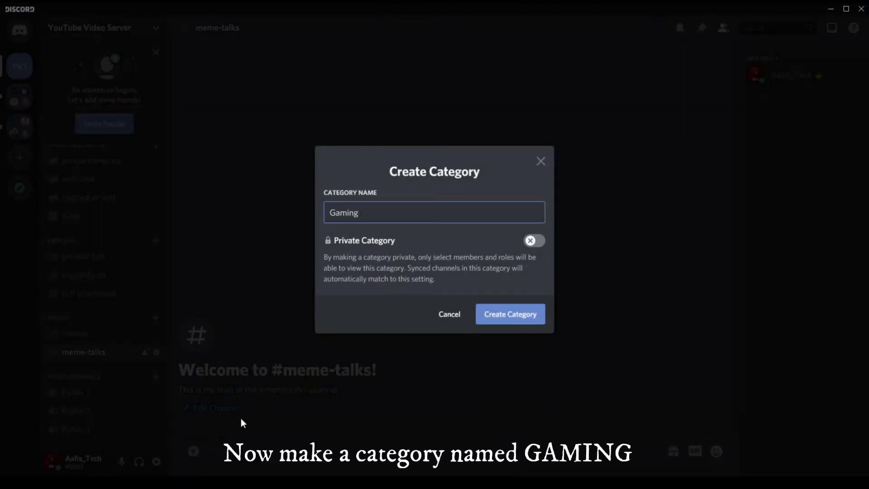
{"action": "key", "text": "Return"}
Create a non-private voice channel named Among Us Lobby in the Gaming category
{"action": "scroll", "coordinate": [150, 424], "scroll_direction": "down", "scroll_amount": 1}
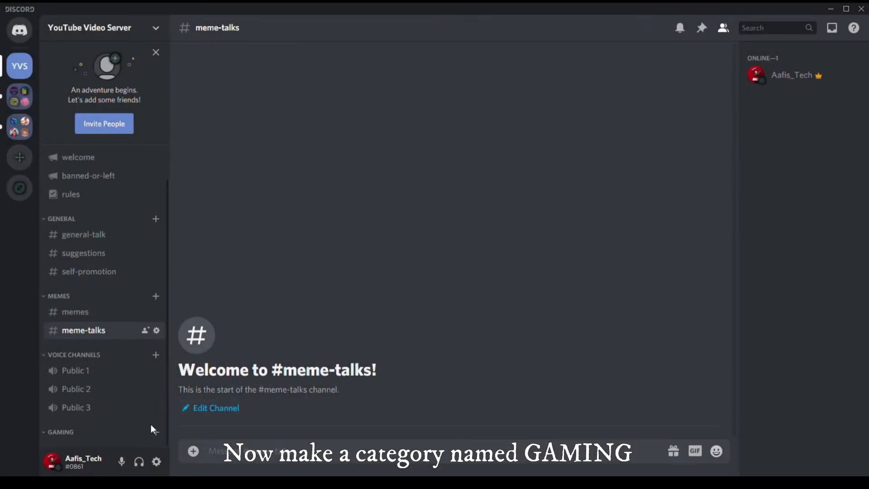
{"action": "left_click", "coordinate": [156, 432]}
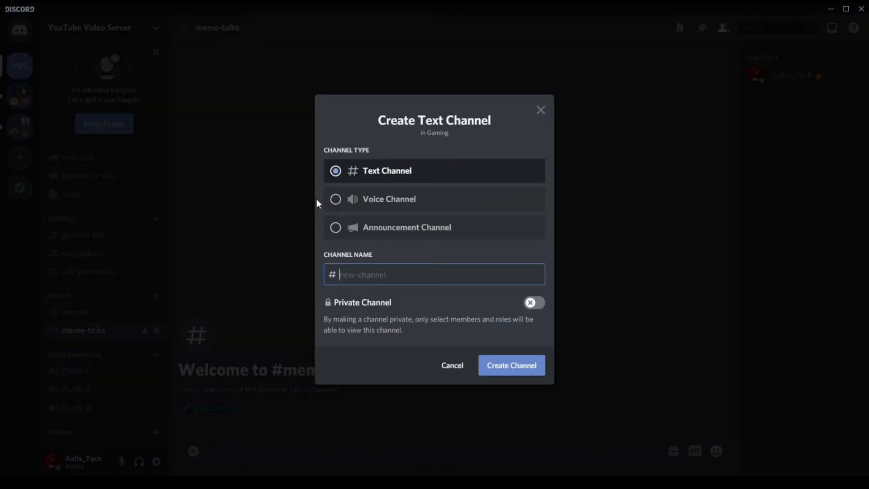
{"action": "left_click", "coordinate": [357, 199]}
{"action": "left_click", "coordinate": [401, 275]}
{"action": "type", "text": "Amo"}
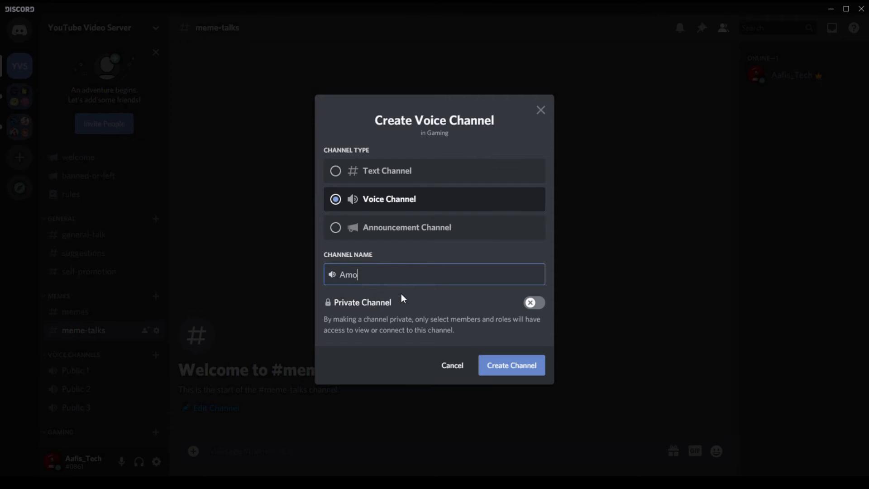
{"action": "type", "text": "ng Us Lobby"}
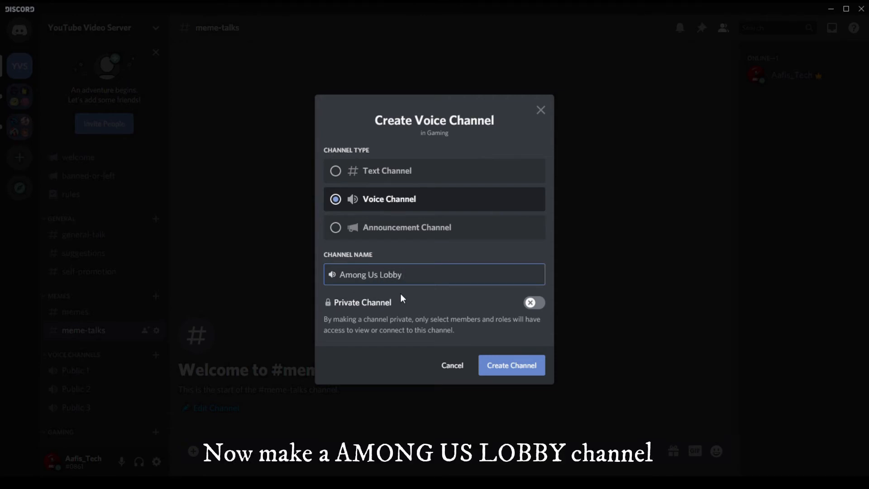
{"action": "left_click", "coordinate": [520, 364]}
Add a non-private voice channel named Gaming Lobby to the Gaming category
{"action": "scroll", "coordinate": [98, 387], "scroll_direction": "down", "scroll_amount": 1}
{"action": "left_click", "coordinate": [161, 414]}
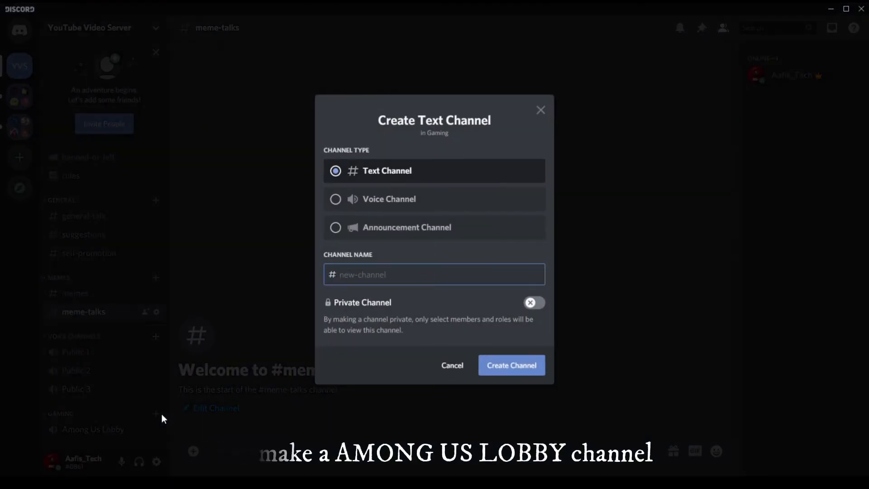
{"action": "type", "text": "gaming"}
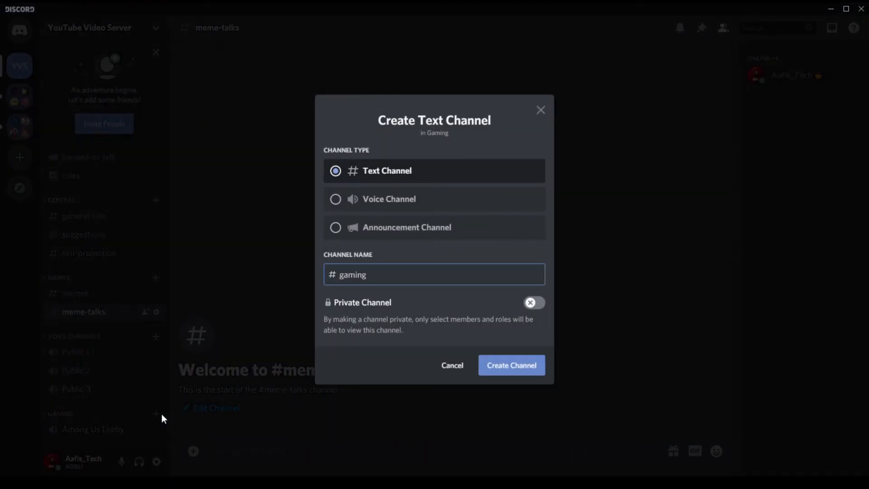
{"action": "left_click", "coordinate": [391, 199]}
{"action": "double_click", "coordinate": [385, 284]}
{"action": "key", "text": "BackSpace"}
{"action": "type", "text": "Gaming Lobby"}
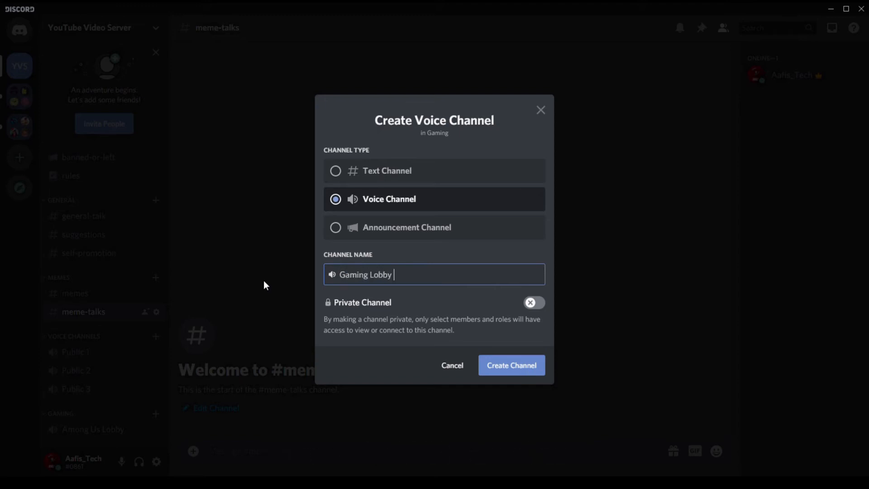
{"action": "left_click", "coordinate": [513, 364]}
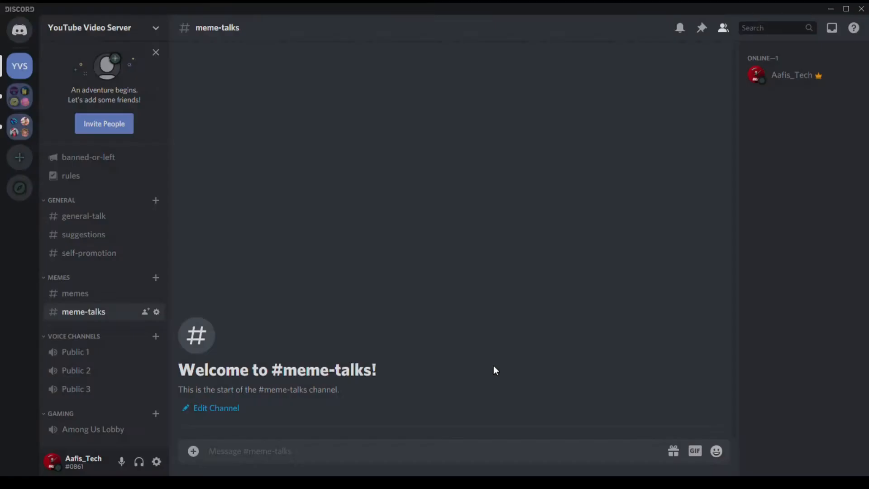
Set the user limit of the Among Us Lobby voice channel to 10 users and save the change
{"action": "scroll", "coordinate": [154, 419], "scroll_direction": "down", "scroll_amount": 1}
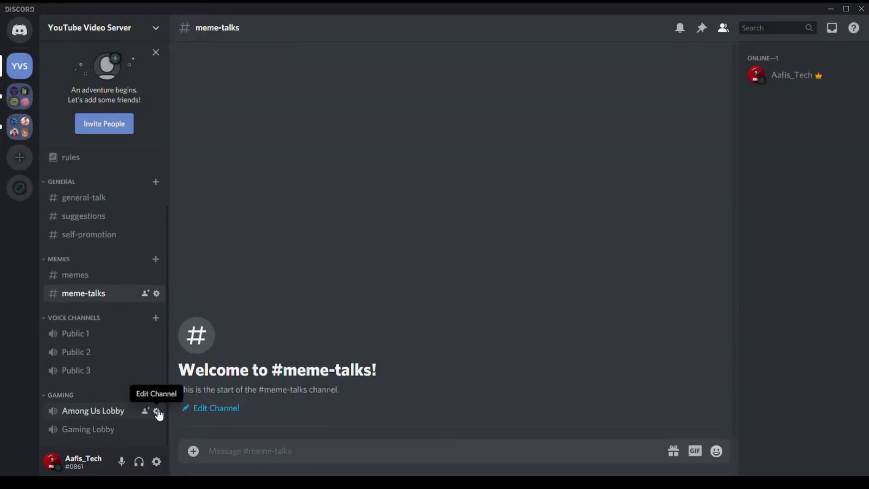
{"action": "left_click", "coordinate": [156, 411]}
{"action": "left_click_drag", "start_coordinate": [301, 248], "coordinate": [343, 249]}
{"action": "left_click", "coordinate": [636, 451]}
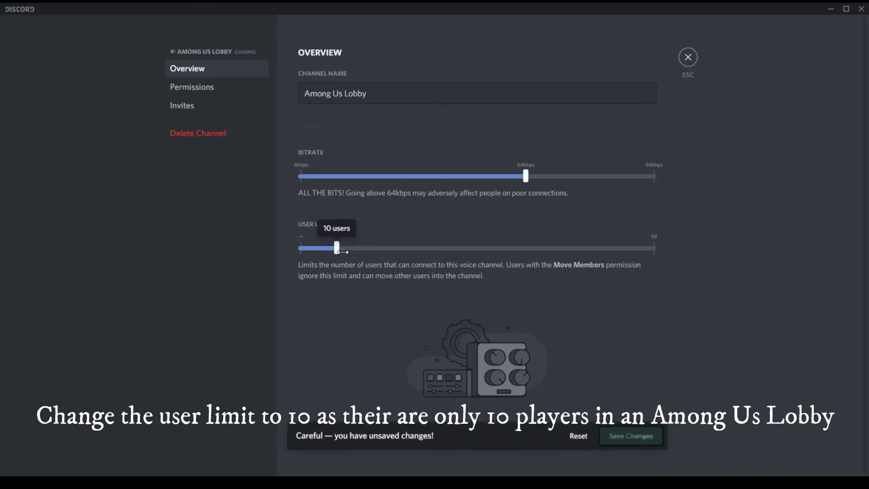
{"action": "left_click", "coordinate": [685, 60]}
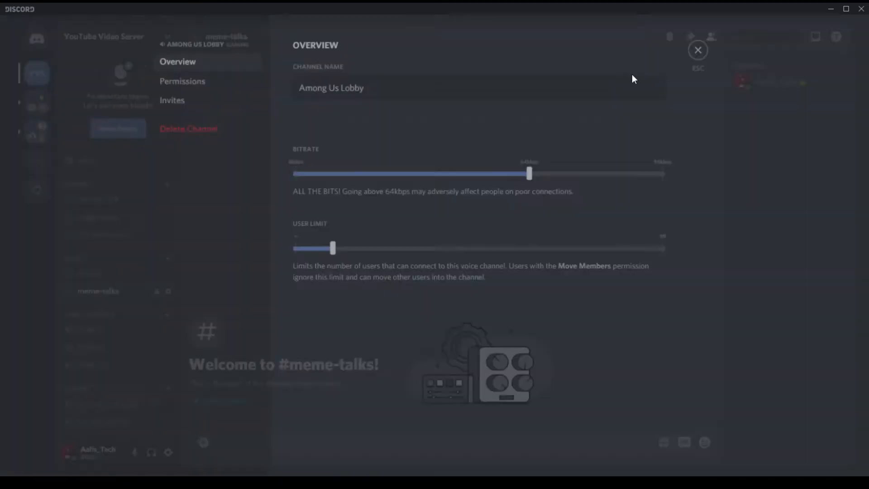
{"action": "scroll", "coordinate": [76, 250], "scroll_direction": "up", "scroll_amount": 3}
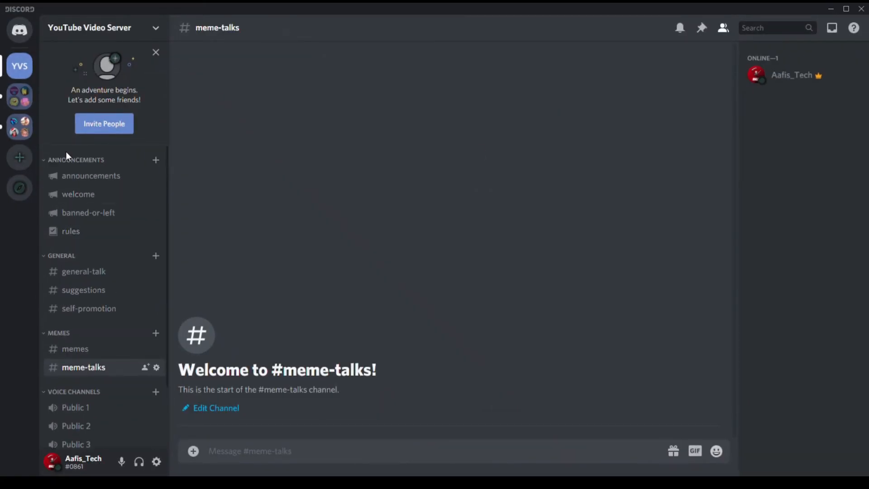
{"action": "right_click", "coordinate": [75, 168]}
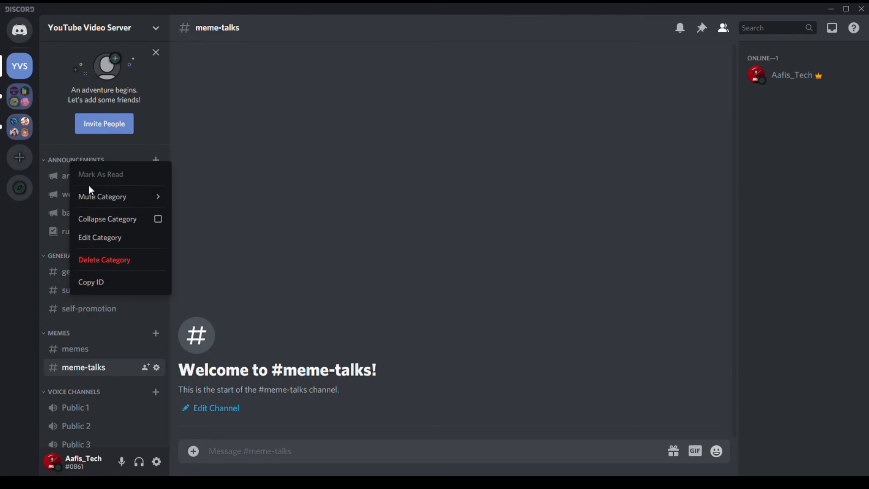
{"action": "left_click", "coordinate": [117, 237]}
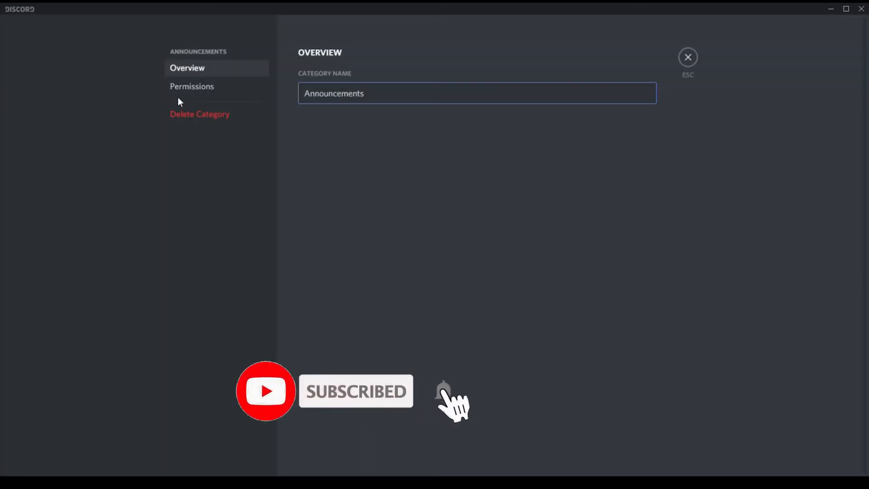
{"action": "left_click", "coordinate": [689, 57]}
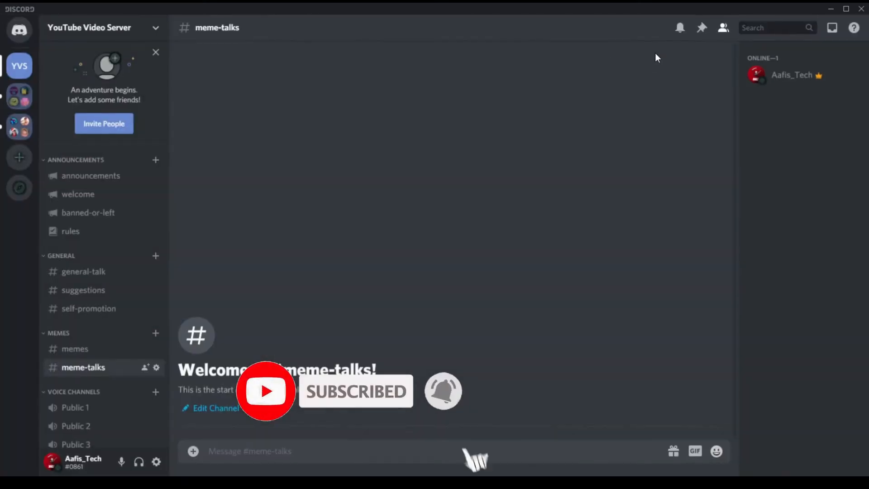
Create a server role named Owner with the first green role colour and save it
{"action": "left_click", "coordinate": [155, 31]}
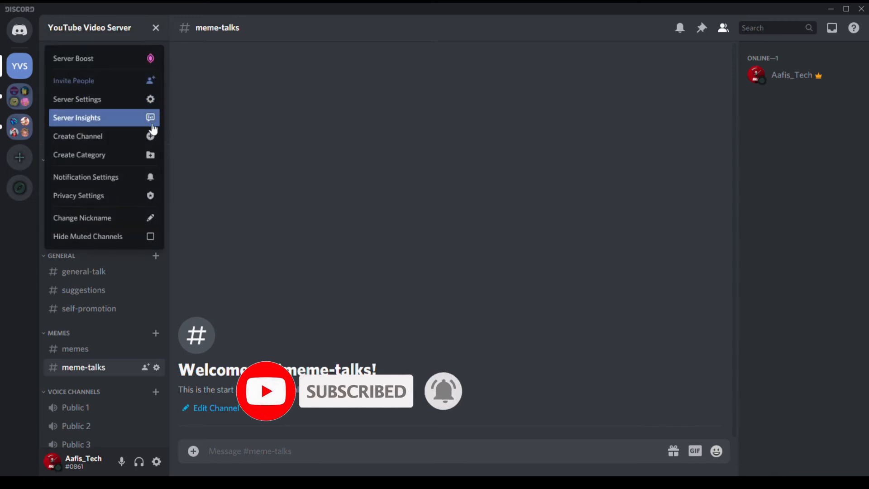
{"action": "left_click", "coordinate": [150, 101]}
{"action": "left_click", "coordinate": [194, 93]}
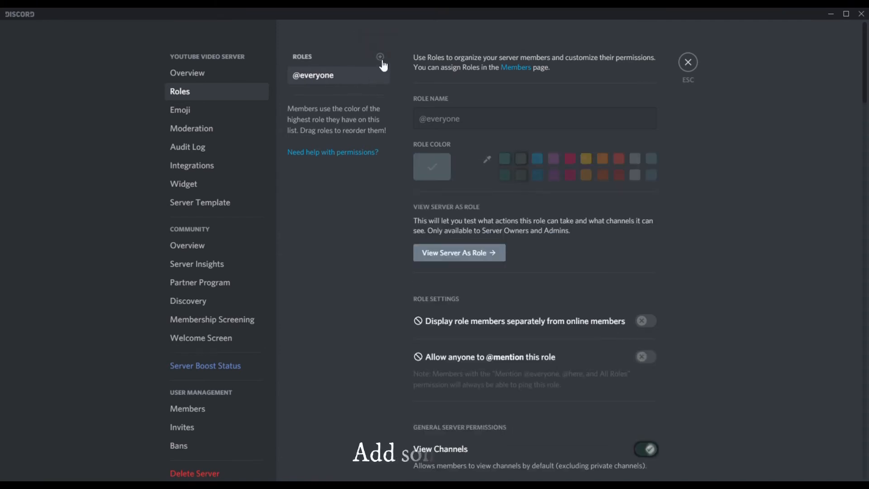
{"action": "left_click", "coordinate": [381, 57]}
{"action": "left_click_drag", "start_coordinate": [475, 122], "coordinate": [286, 102]}
{"action": "key", "text": "BackSpace"}
{"action": "type", "text": "Owner"}
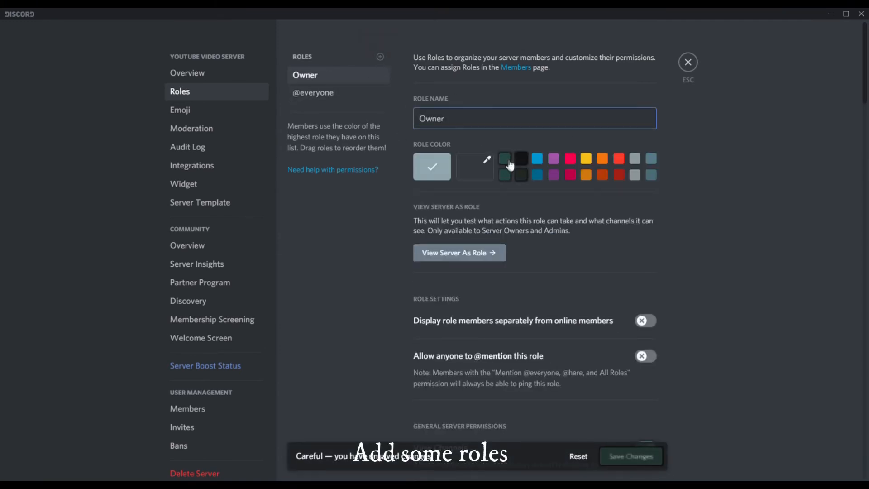
{"action": "left_click", "coordinate": [508, 161]}
{"action": "left_click", "coordinate": [631, 458]}
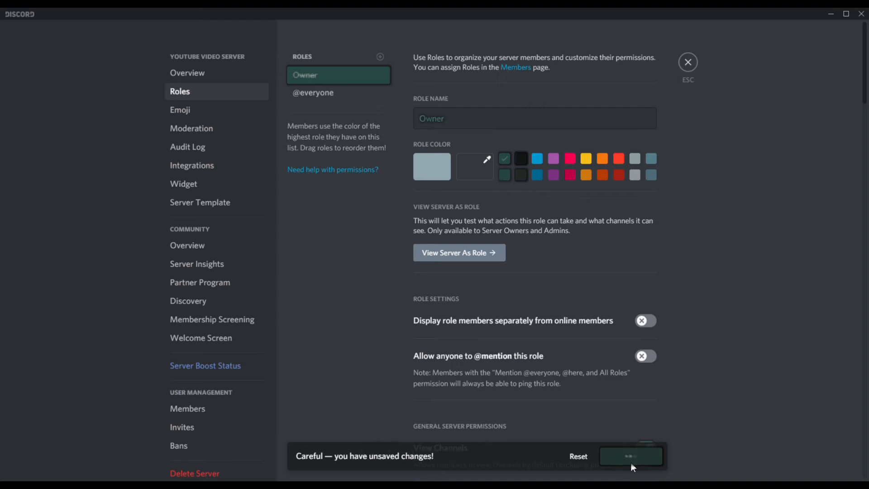
Add a role named Admin with the blue role colour and save it
{"action": "left_click", "coordinate": [381, 57]}
{"action": "left_click_drag", "start_coordinate": [457, 118], "coordinate": [398, 142]}
{"action": "type", "text": "Admin"}
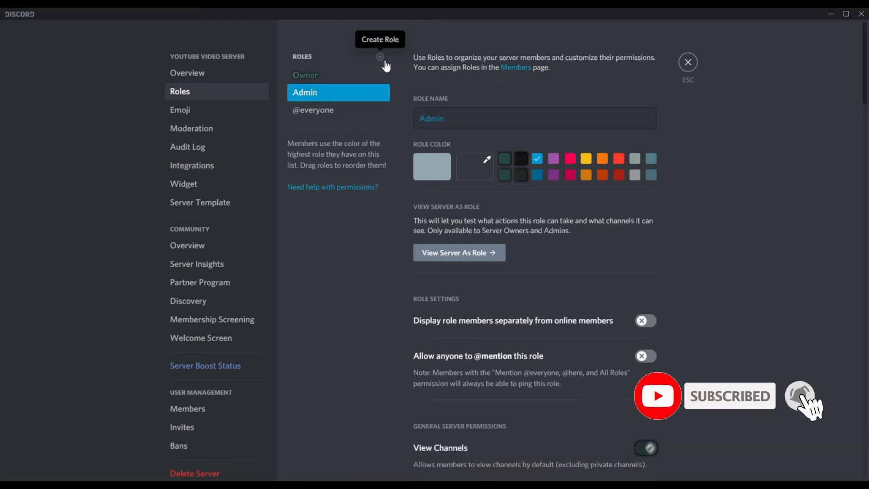
Add a role named Bots with the black role colour and save it
{"action": "left_click", "coordinate": [380, 57]}
{"action": "key", "text": "ctrl+a"}
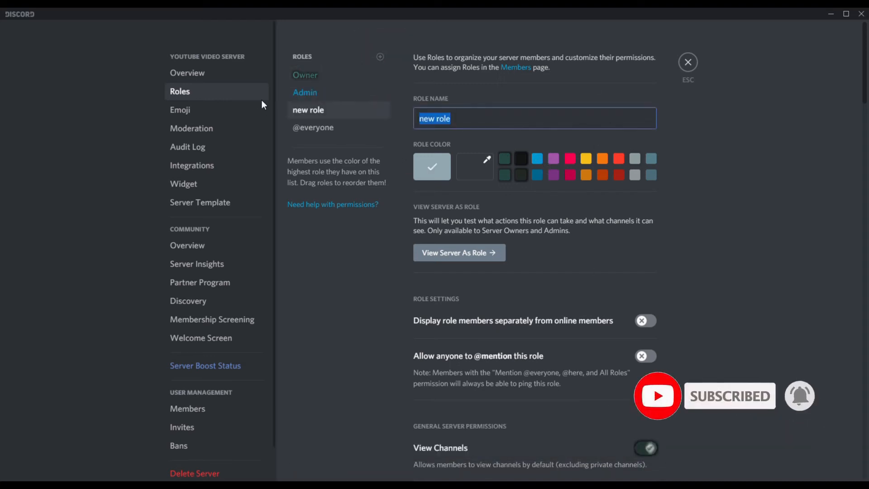
{"action": "type", "text": "Bots"}
{"action": "left_click", "coordinate": [631, 456]}
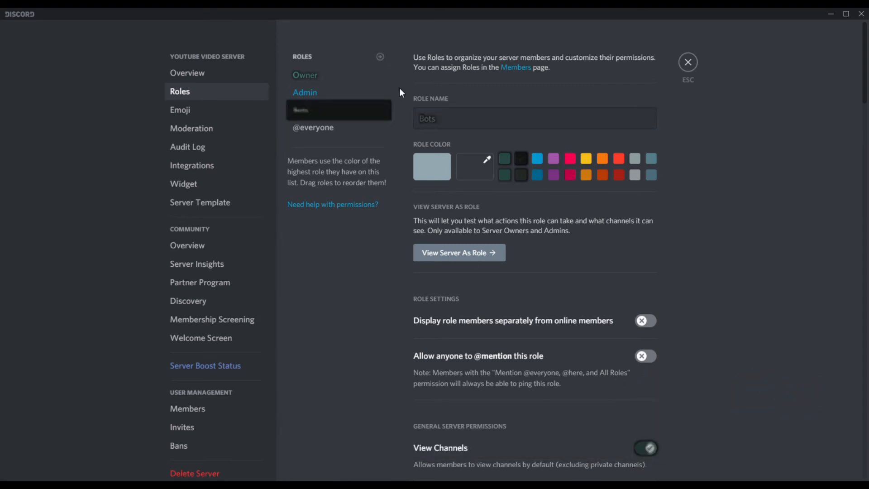
Add a role named Memebers with the light purple role colour, save it and close the server settings
{"action": "left_click", "coordinate": [380, 56]}
{"action": "key", "text": "ctrl+a"}
{"action": "type", "text": "Memebers"}
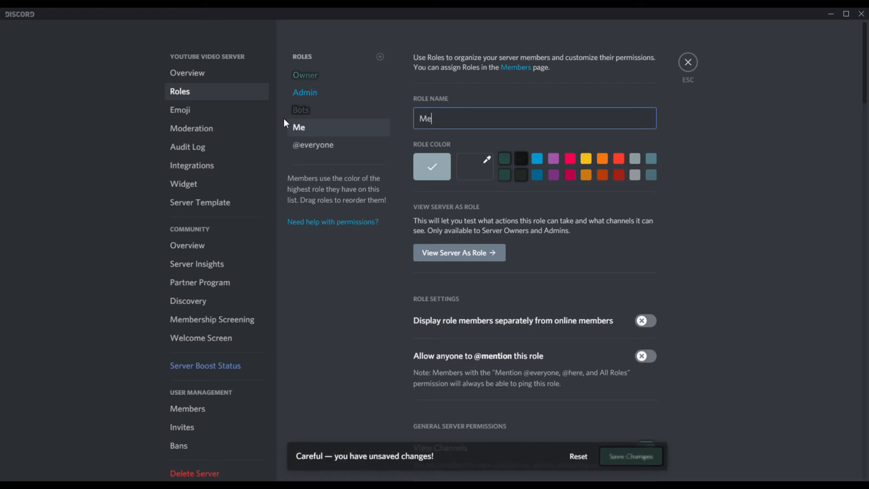
{"action": "left_click", "coordinate": [553, 159]}
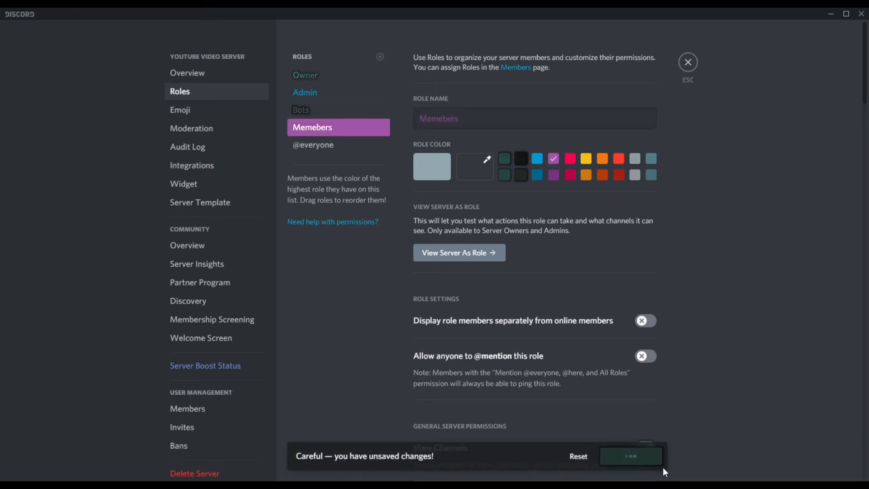
{"action": "left_click", "coordinate": [652, 458]}
{"action": "left_click", "coordinate": [688, 62]}
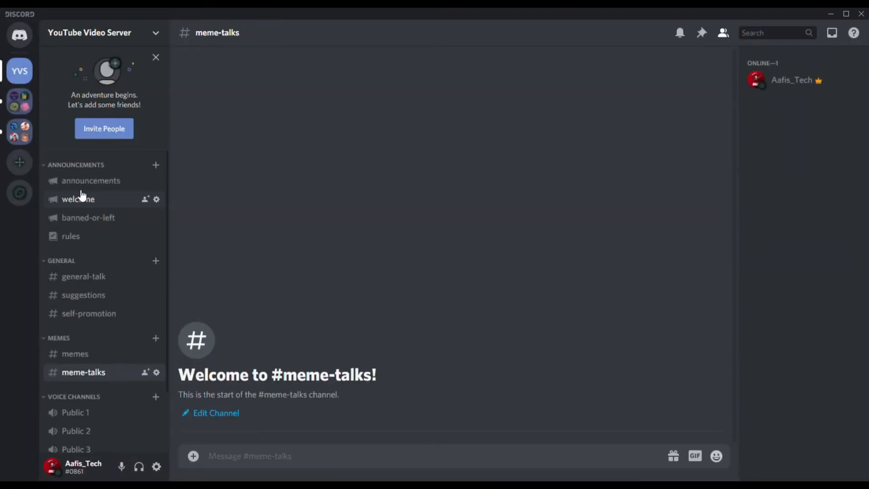
Add the Owner role to the advanced permissions of the Announcements category
{"action": "right_click", "coordinate": [86, 165]}
{"action": "left_click", "coordinate": [121, 244]}
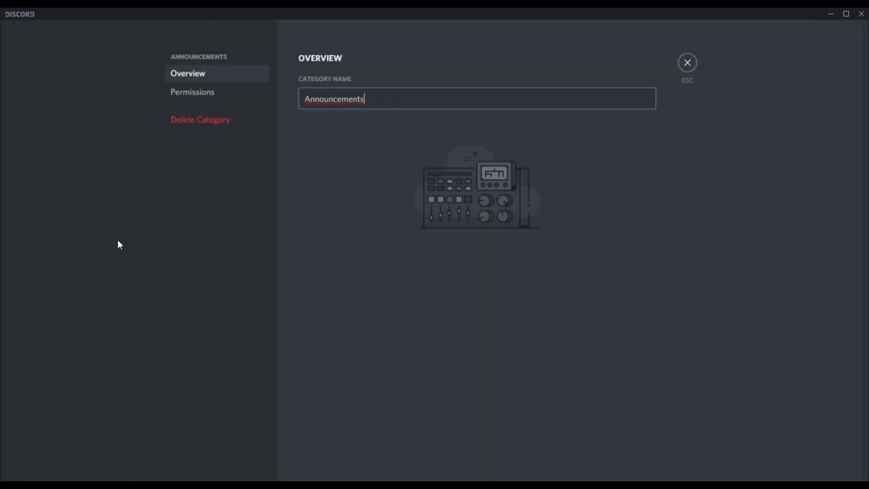
{"action": "left_click", "coordinate": [207, 92]}
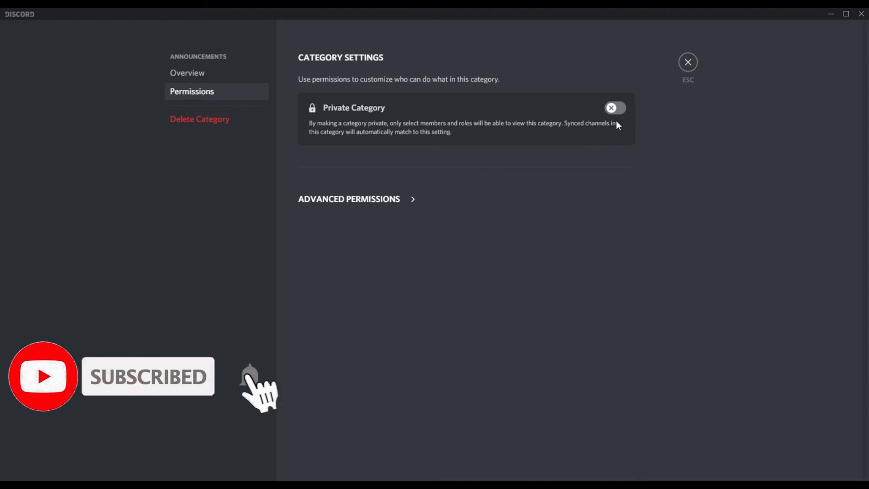
{"action": "left_click", "coordinate": [367, 199]}
{"action": "scroll", "coordinate": [403, 233], "scroll_direction": "down", "scroll_amount": 3}
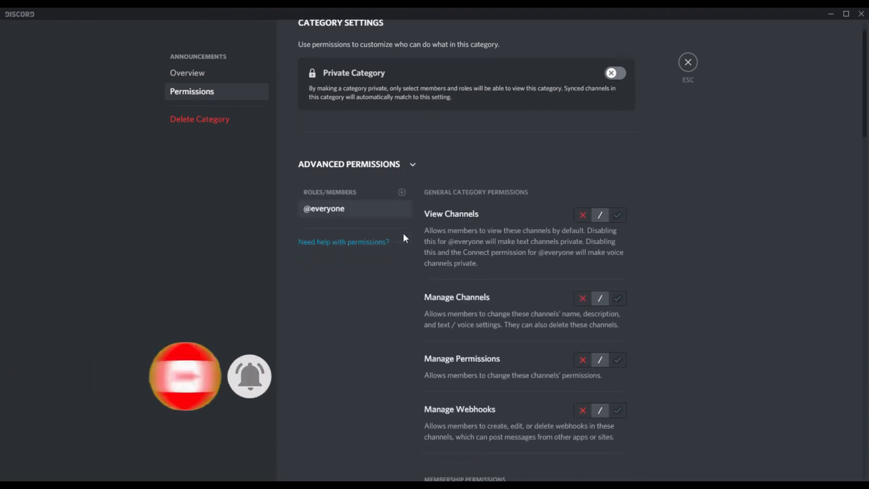
{"action": "left_click", "coordinate": [402, 119]}
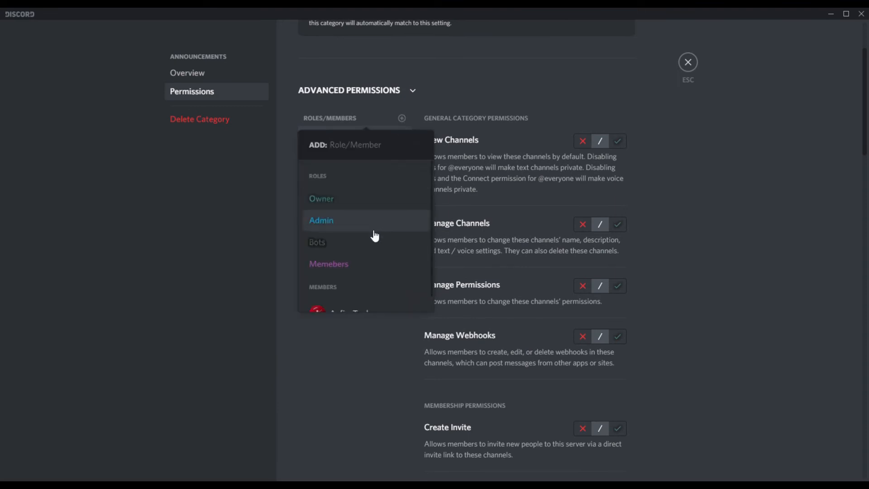
{"action": "left_click", "coordinate": [323, 206]}
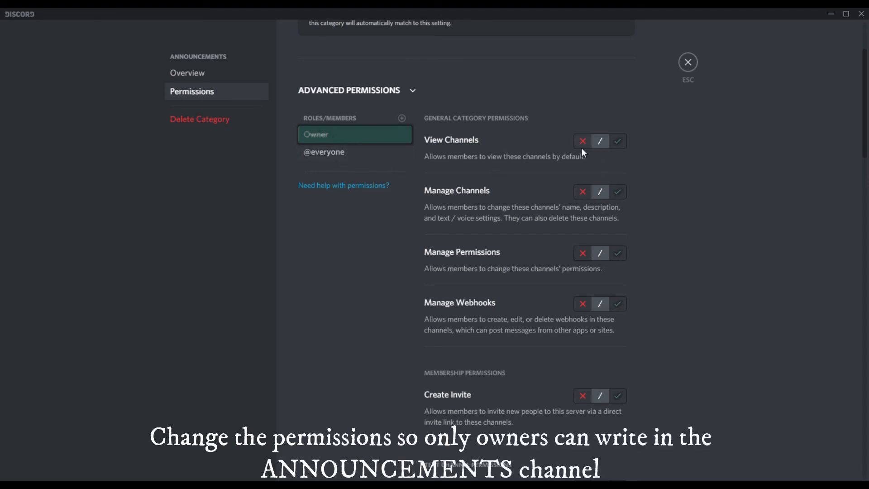
{"action": "left_click", "coordinate": [328, 151]}
{"action": "left_click", "coordinate": [618, 142]}
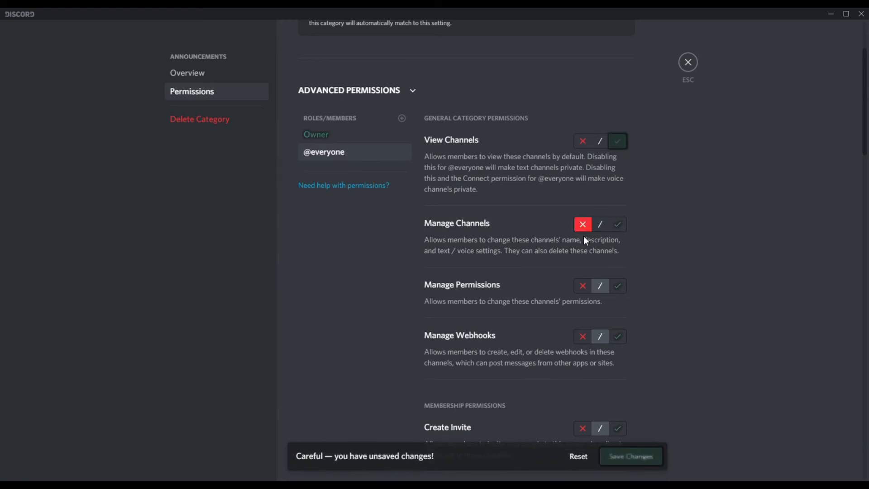
{"action": "left_click", "coordinate": [582, 287]}
{"action": "scroll", "coordinate": [591, 410], "scroll_direction": "down", "scroll_amount": 2}
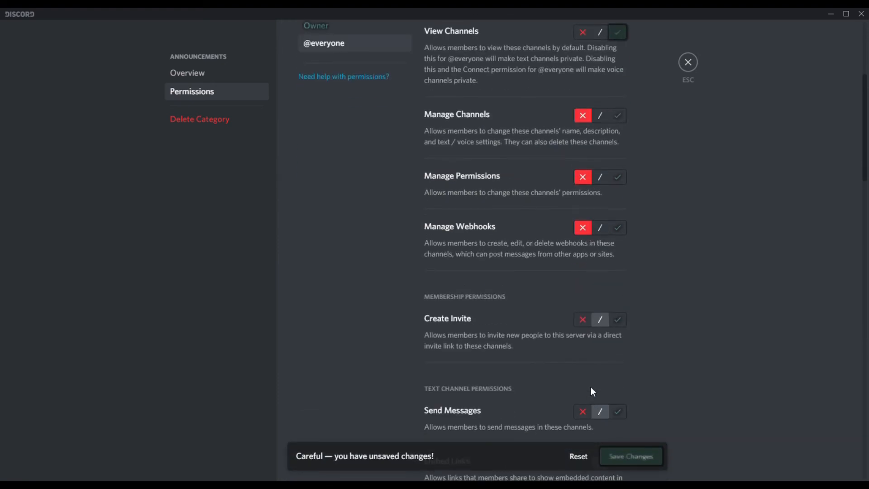
{"action": "left_click", "coordinate": [618, 320]}
{"action": "scroll", "coordinate": [594, 360], "scroll_direction": "down", "scroll_amount": 2}
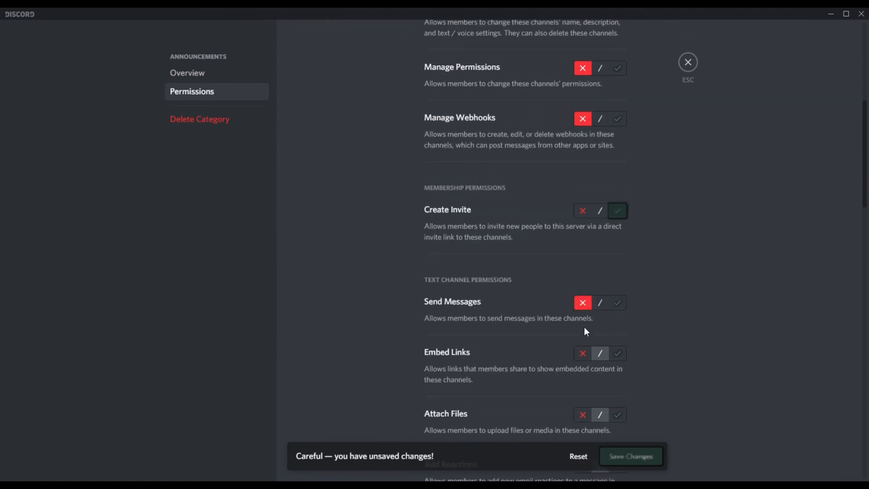
{"action": "scroll", "coordinate": [621, 401], "scroll_direction": "down", "scroll_amount": 4}
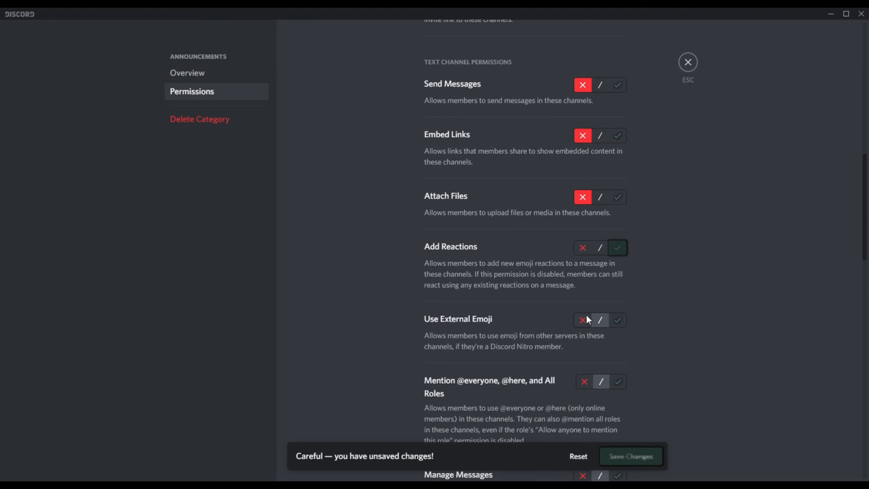
{"action": "scroll", "coordinate": [593, 326], "scroll_direction": "down", "scroll_amount": 2}
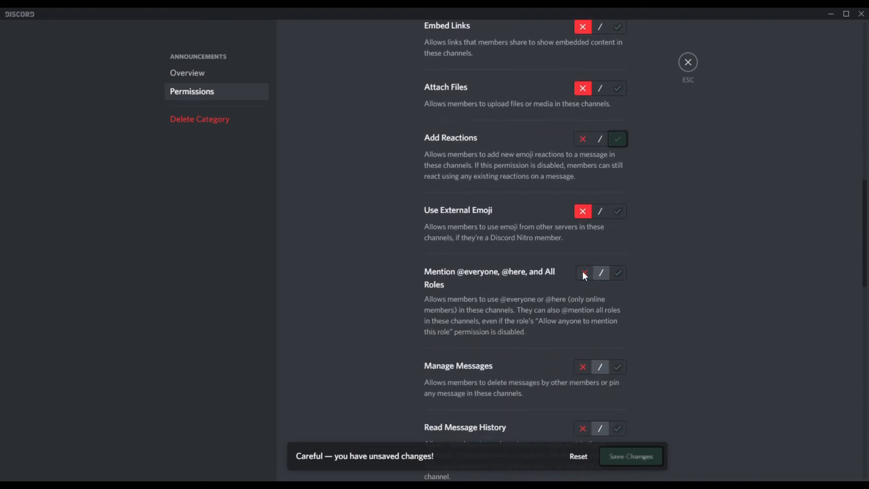
{"action": "left_click", "coordinate": [583, 367]}
{"action": "scroll", "coordinate": [582, 366], "scroll_direction": "down", "scroll_amount": 1}
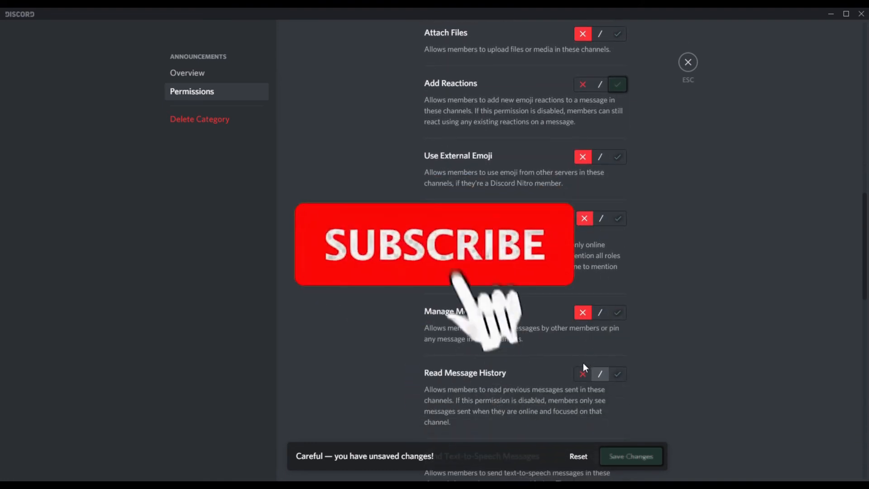
{"action": "left_click", "coordinate": [583, 374]}
{"action": "scroll", "coordinate": [584, 357], "scroll_direction": "down", "scroll_amount": 10}
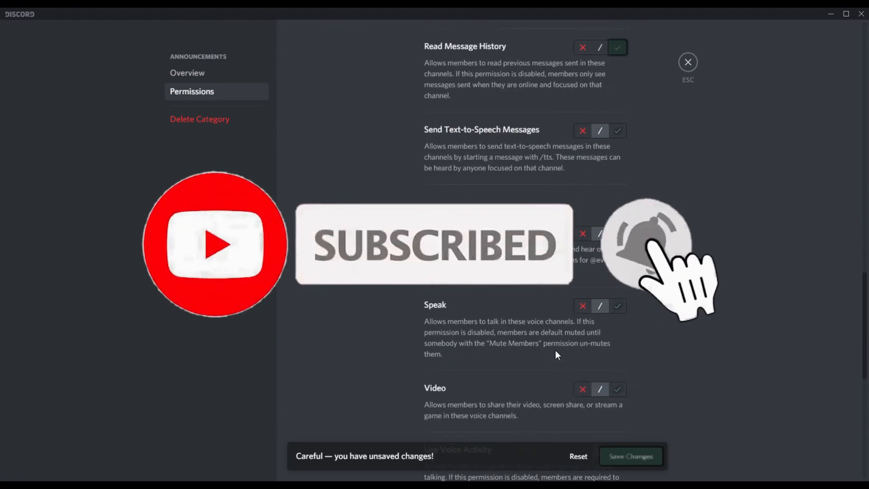
{"action": "scroll", "coordinate": [544, 284], "scroll_direction": "down", "scroll_amount": 4}
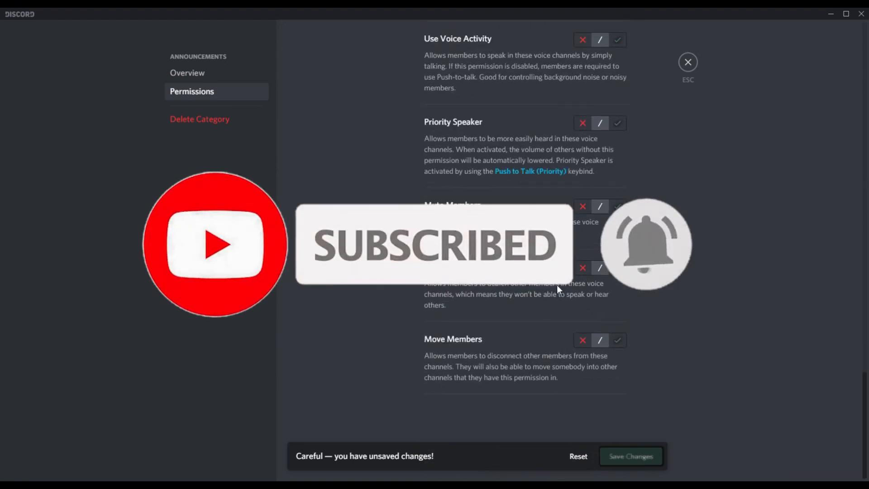
{"action": "left_click", "coordinate": [584, 342]}
{"action": "left_click", "coordinate": [583, 267]}
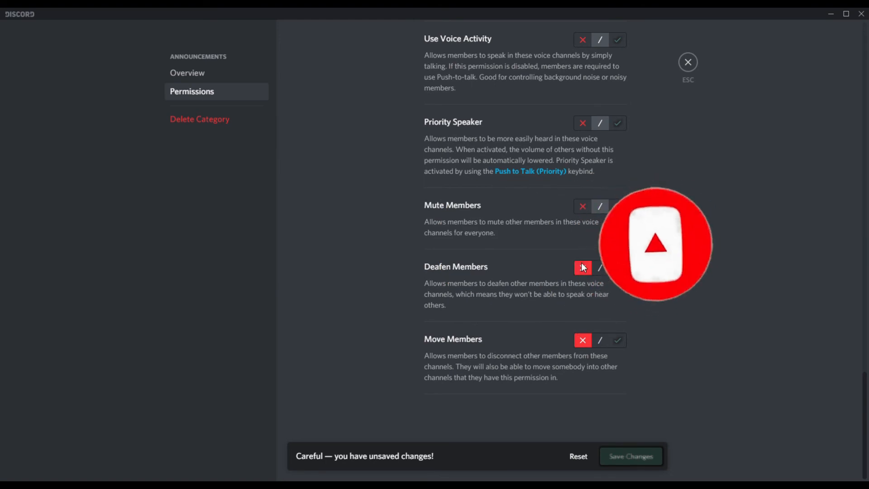
{"action": "left_click", "coordinate": [582, 122]}
{"action": "scroll", "coordinate": [544, 195], "scroll_direction": "up", "scroll_amount": 2}
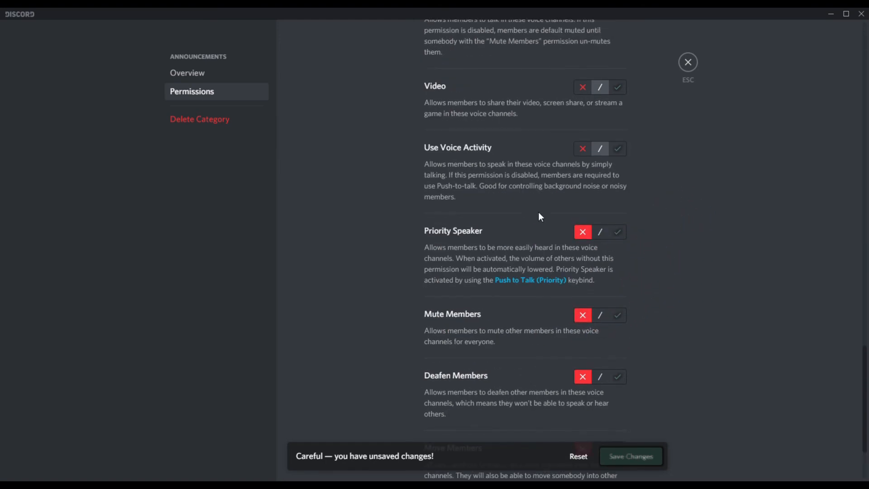
{"action": "left_click", "coordinate": [583, 88]}
{"action": "scroll", "coordinate": [529, 156], "scroll_direction": "up", "scroll_amount": 6}
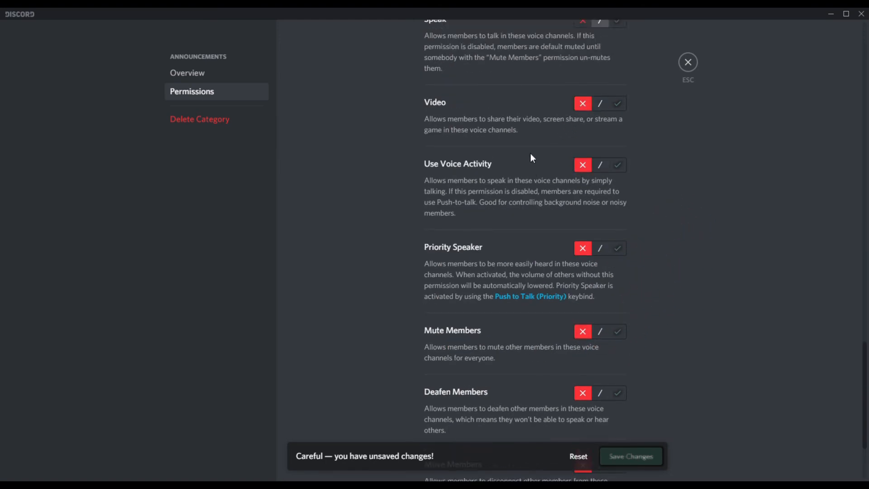
{"action": "left_click", "coordinate": [589, 330]}
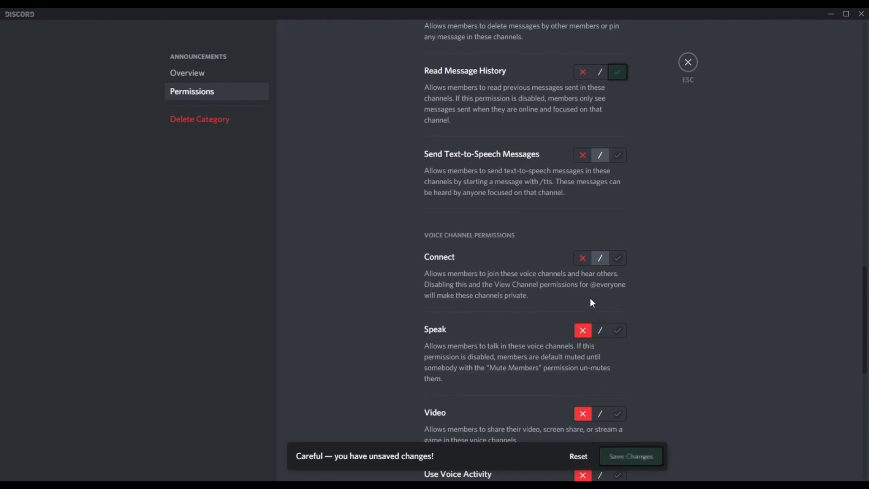
{"action": "left_click", "coordinate": [583, 156]}
{"action": "scroll", "coordinate": [540, 248], "scroll_direction": "up", "scroll_amount": 6}
{"action": "scroll", "coordinate": [514, 270], "scroll_direction": "up", "scroll_amount": 5}
{"action": "scroll", "coordinate": [551, 262], "scroll_direction": "up", "scroll_amount": 7}
{"action": "scroll", "coordinate": [547, 247], "scroll_direction": "down", "scroll_amount": 8}
{"action": "scroll", "coordinate": [547, 247], "scroll_direction": "down", "scroll_amount": 8}
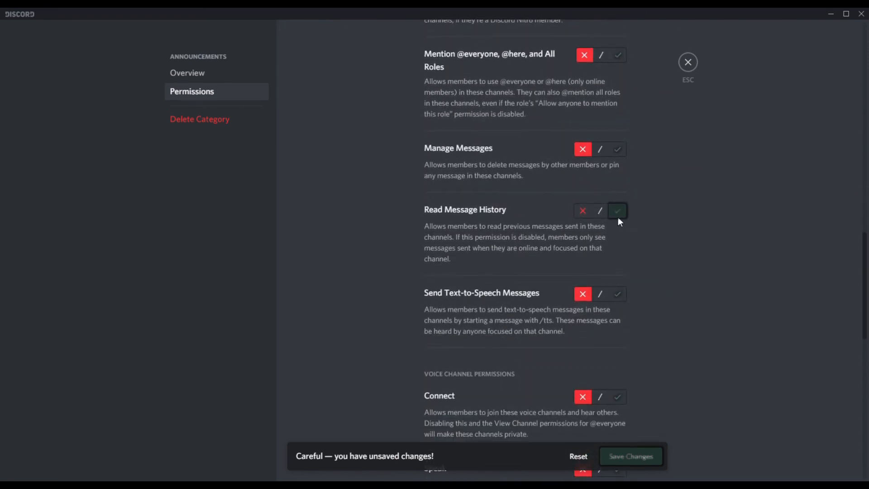
{"action": "scroll", "coordinate": [607, 231], "scroll_direction": "down", "scroll_amount": 6}
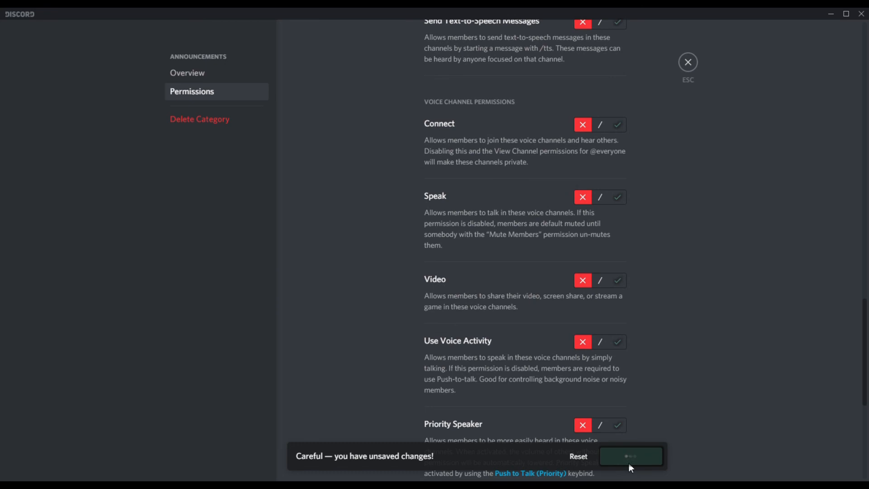
{"action": "scroll", "coordinate": [518, 389], "scroll_direction": "down", "scroll_amount": 4}
{"action": "scroll", "coordinate": [477, 373], "scroll_direction": "up", "scroll_amount": 5}
{"action": "scroll", "coordinate": [471, 387], "scroll_direction": "up", "scroll_amount": 8}
{"action": "scroll", "coordinate": [469, 393], "scroll_direction": "up", "scroll_amount": 7}
{"action": "scroll", "coordinate": [452, 408], "scroll_direction": "up", "scroll_amount": 9}
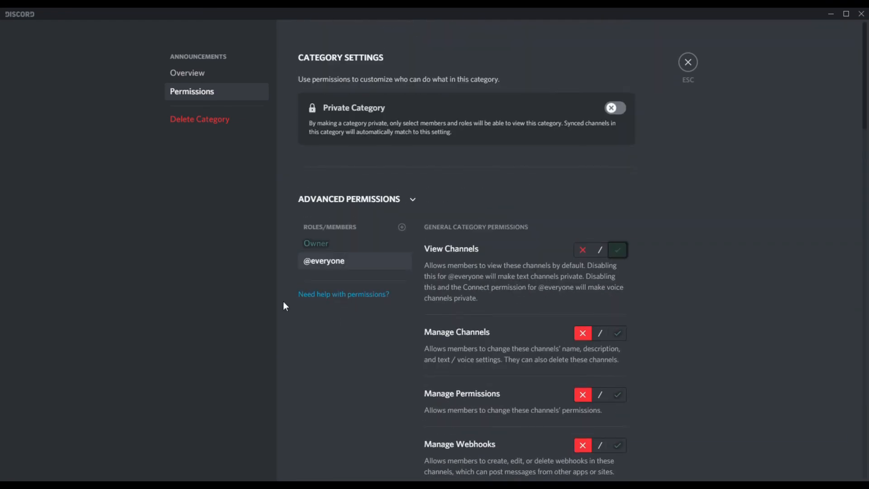
{"action": "left_click", "coordinate": [699, 63]}
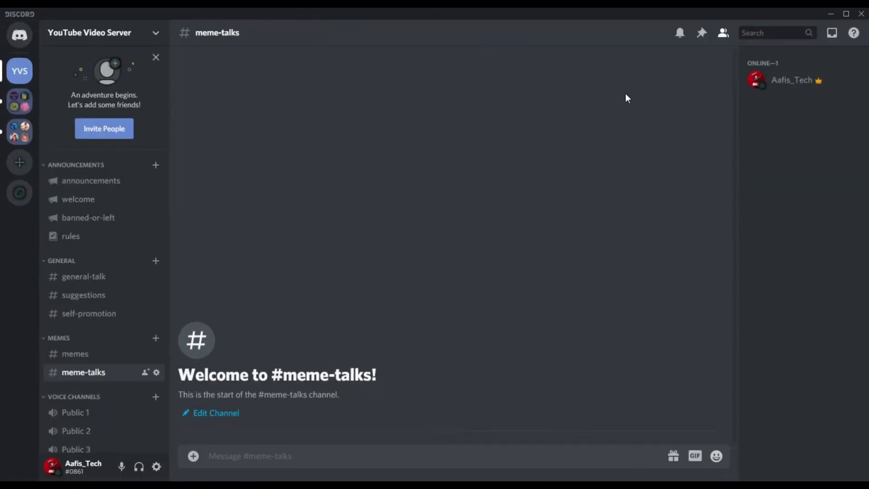
Check the announcements channel's permissions and their sync with the Announcements category, and close the channel settings
{"action": "left_click", "coordinate": [156, 181]}
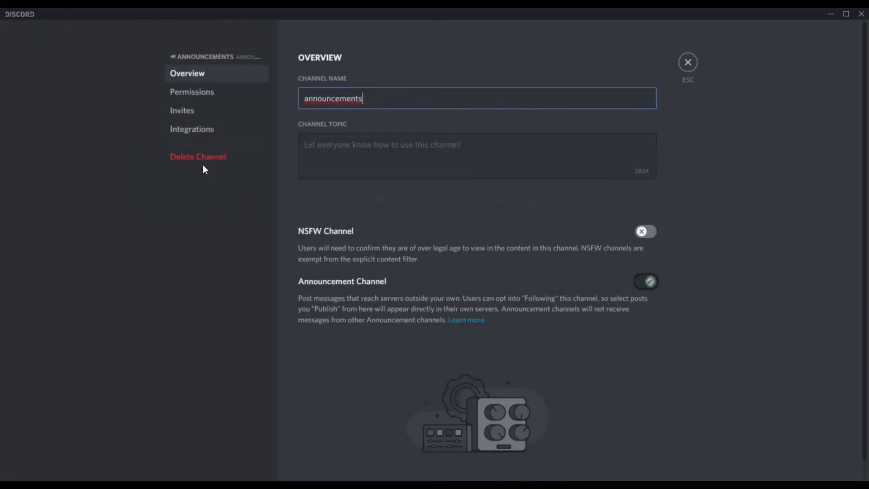
{"action": "left_click", "coordinate": [216, 92]}
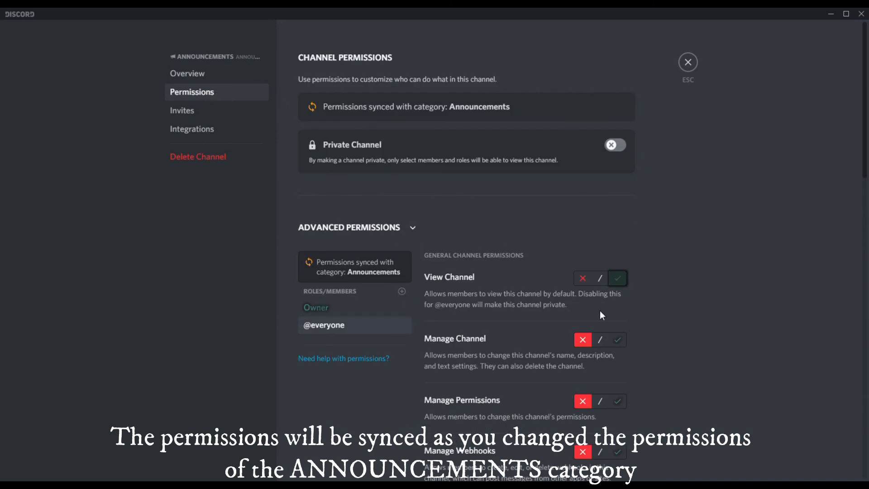
{"action": "scroll", "coordinate": [600, 311], "scroll_direction": "down", "scroll_amount": 5}
{"action": "left_click", "coordinate": [689, 68]}
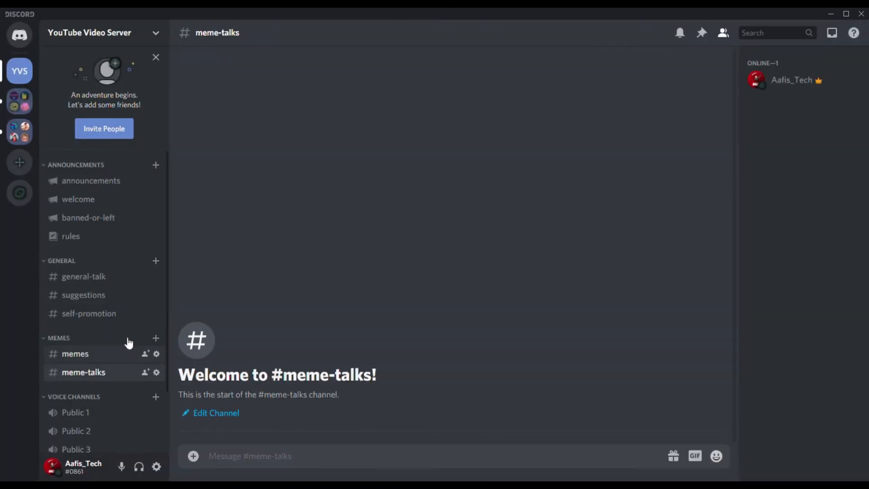
Open the settings of the self-promotion channel in the General category
{"action": "left_click", "coordinate": [156, 312]}
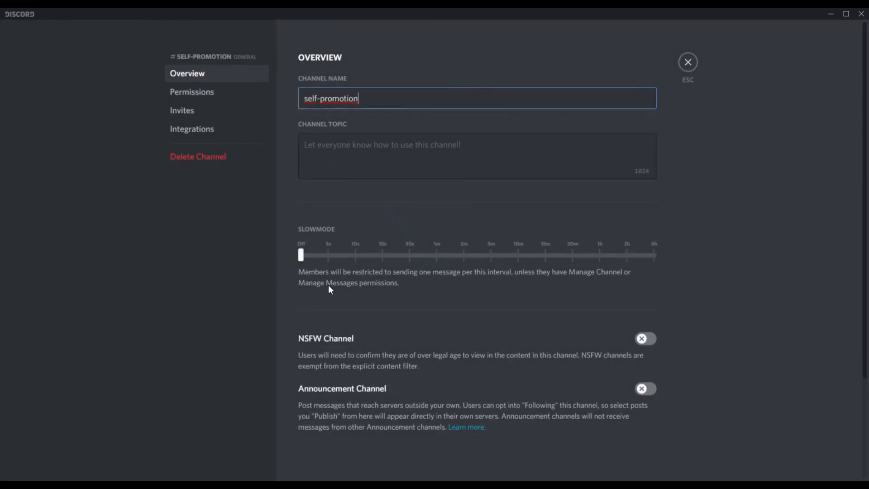